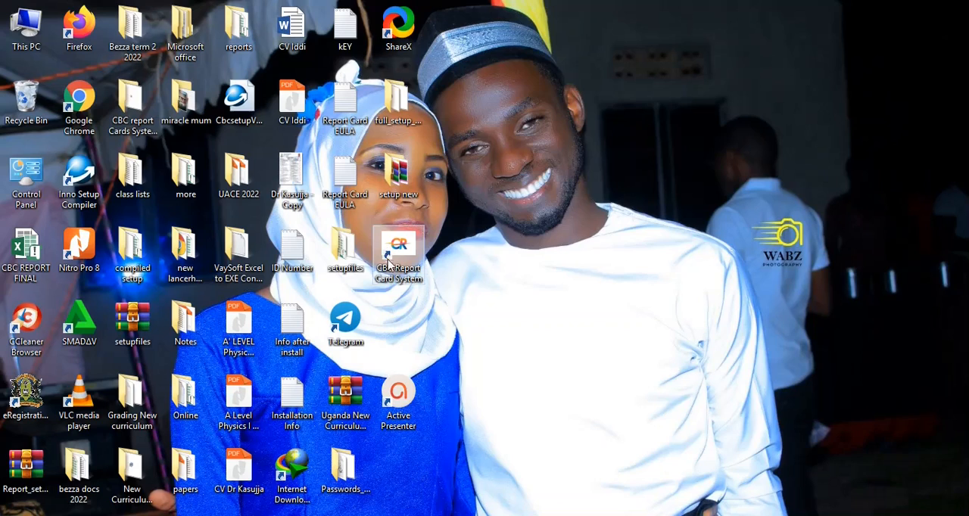
Move the CBC Report Card System shortcut to an empty area of the desktop, away from the other icons, and launch the program.
{"action": "left_click_drag", "start_coordinate": [389, 261], "coordinate": [761, 110]}
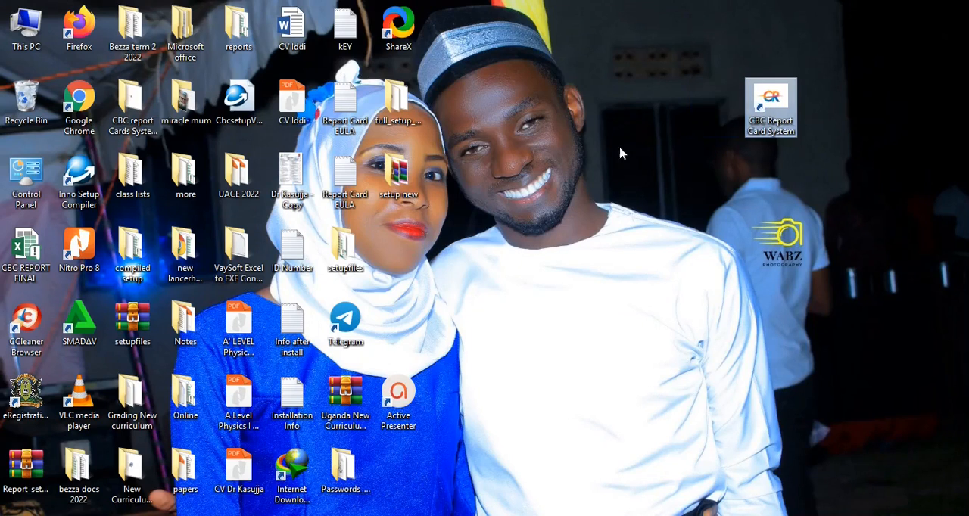
{"action": "double_click", "coordinate": [770, 105]}
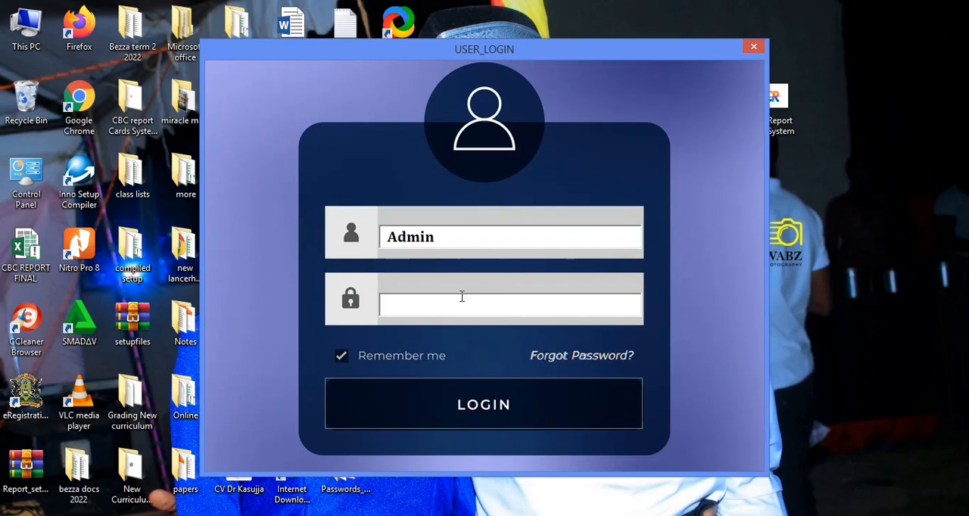
Request forgotten-password recovery for the Admin account from the login form.
{"action": "left_click", "coordinate": [572, 355]}
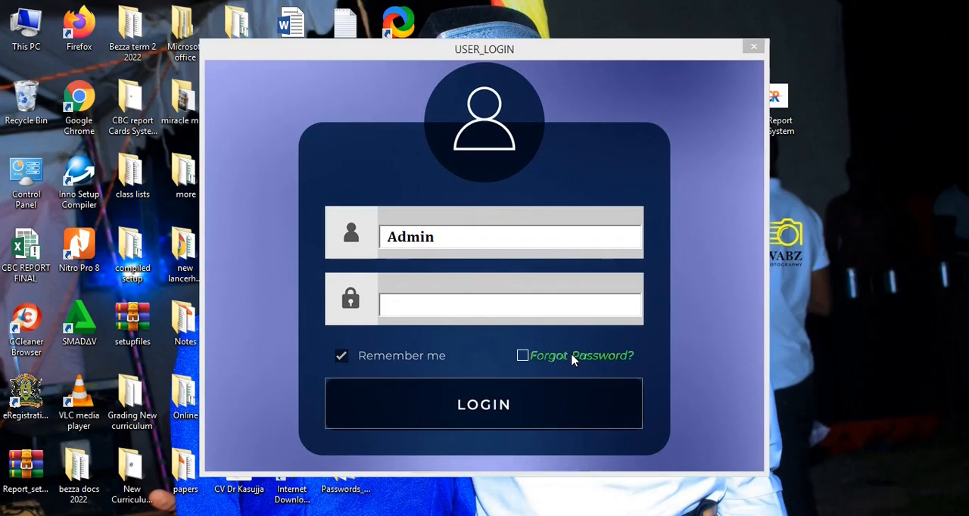
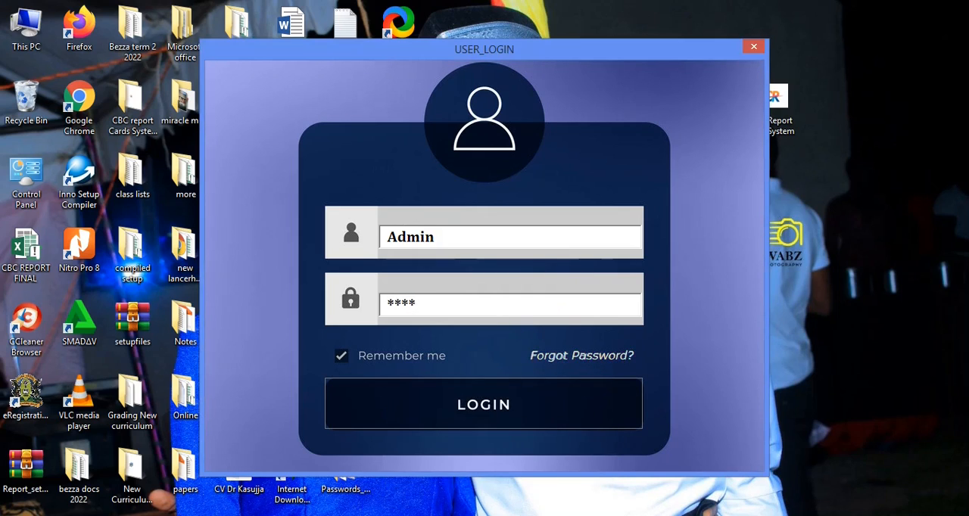
Log in to the report card system with the Admin account and dismiss the welcome message.
{"action": "left_click", "coordinate": [452, 411]}
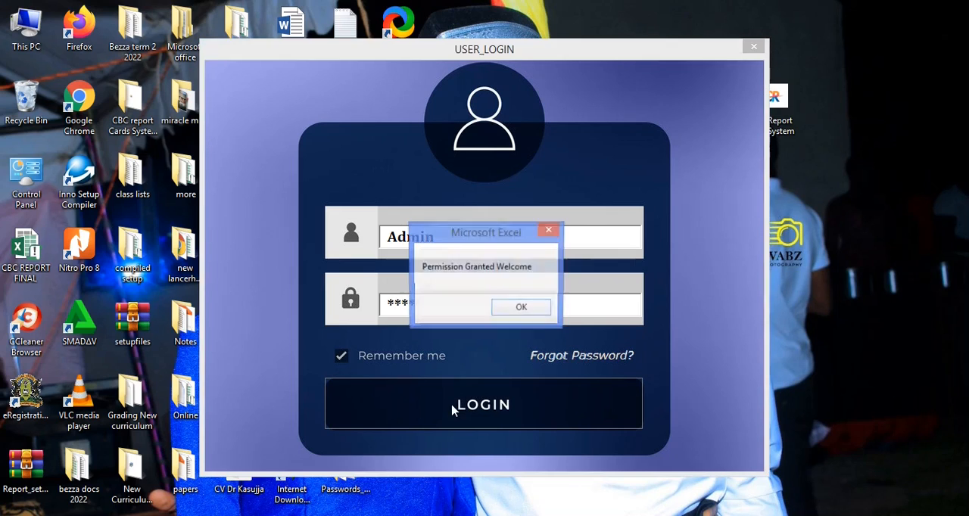
{"action": "left_click", "coordinate": [521, 307]}
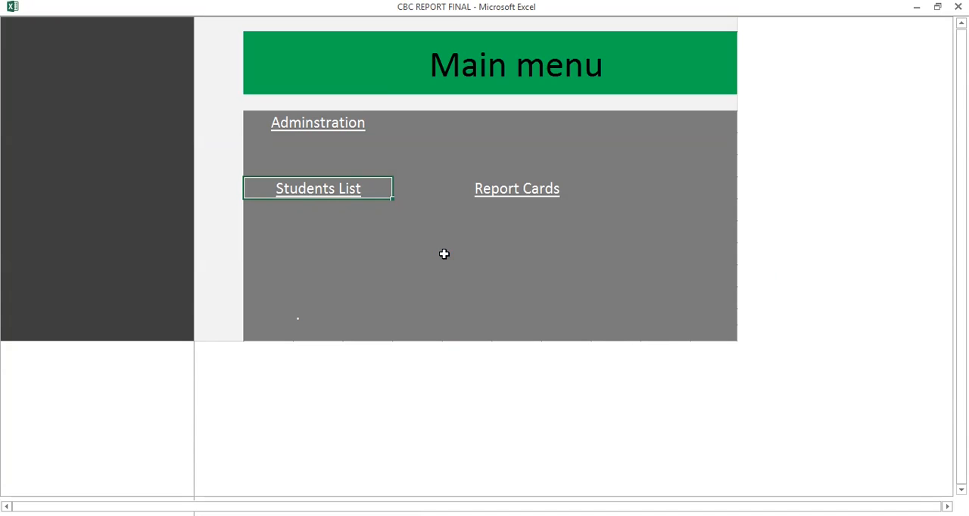
Look through the Administration, Students List and Report Cards pages, returning to the main menu.
{"action": "left_click", "coordinate": [353, 121]}
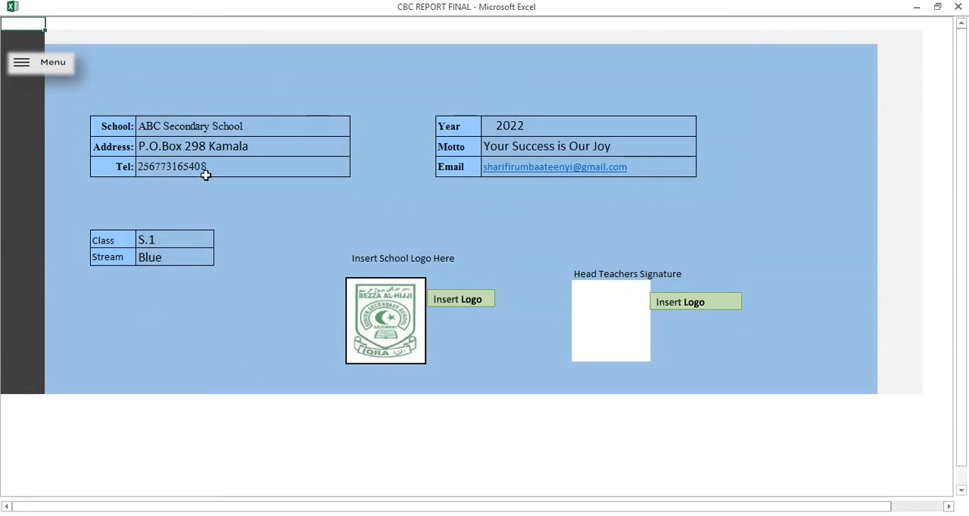
{"action": "left_click", "coordinate": [32, 64]}
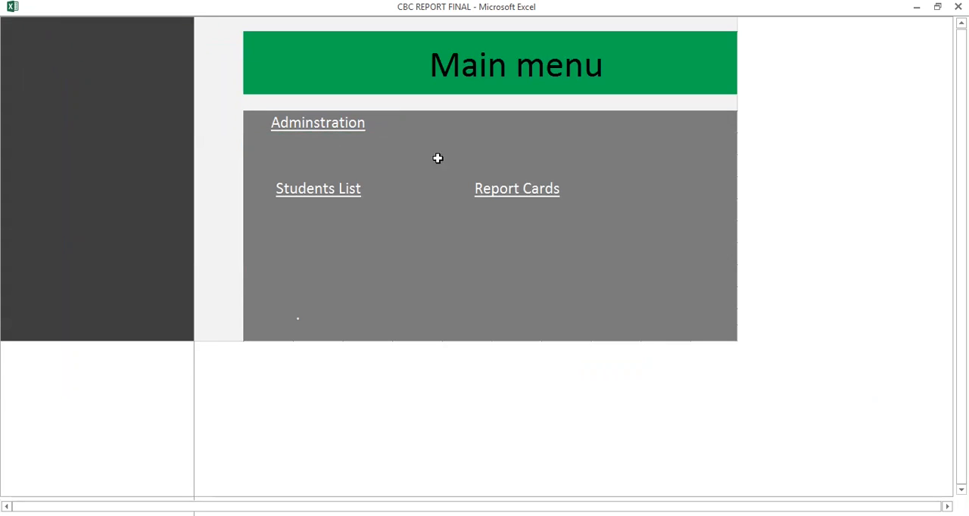
{"action": "left_click", "coordinate": [339, 196]}
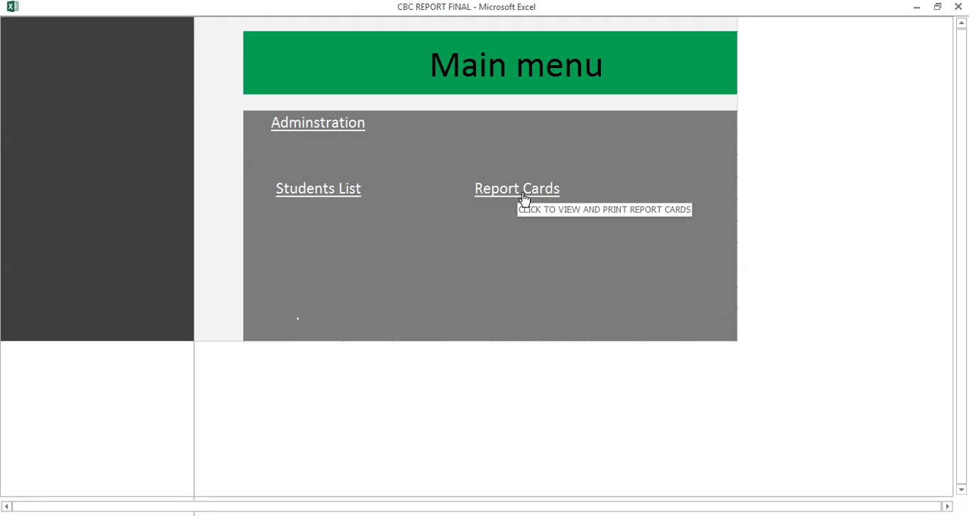
{"action": "left_click", "coordinate": [521, 193]}
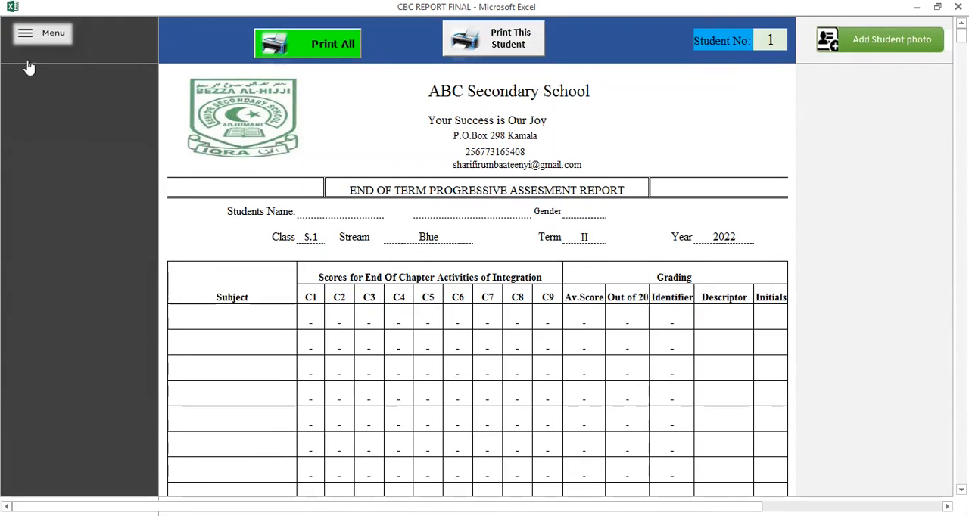
{"action": "left_click", "coordinate": [33, 36]}
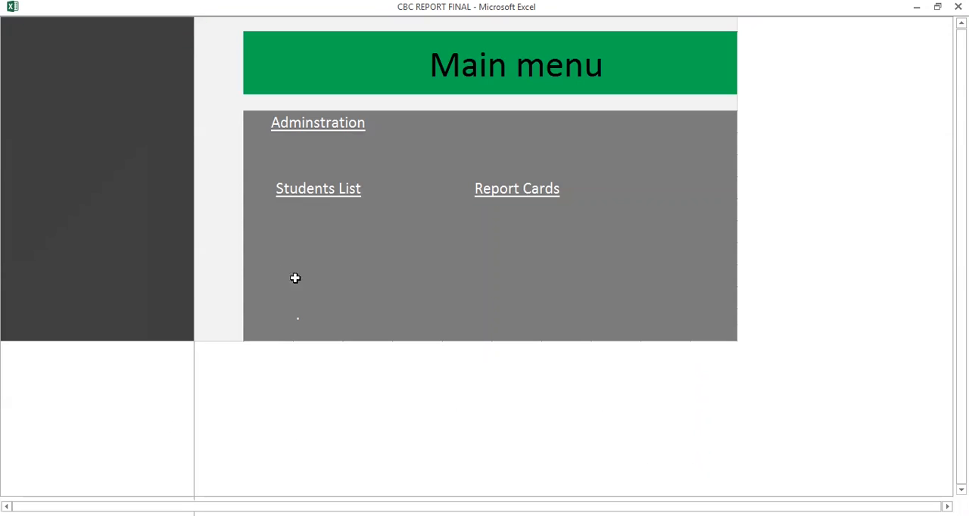
Start inserting the school logo in the Administration details and enter the sheet protection password.
{"action": "left_click", "coordinate": [332, 132]}
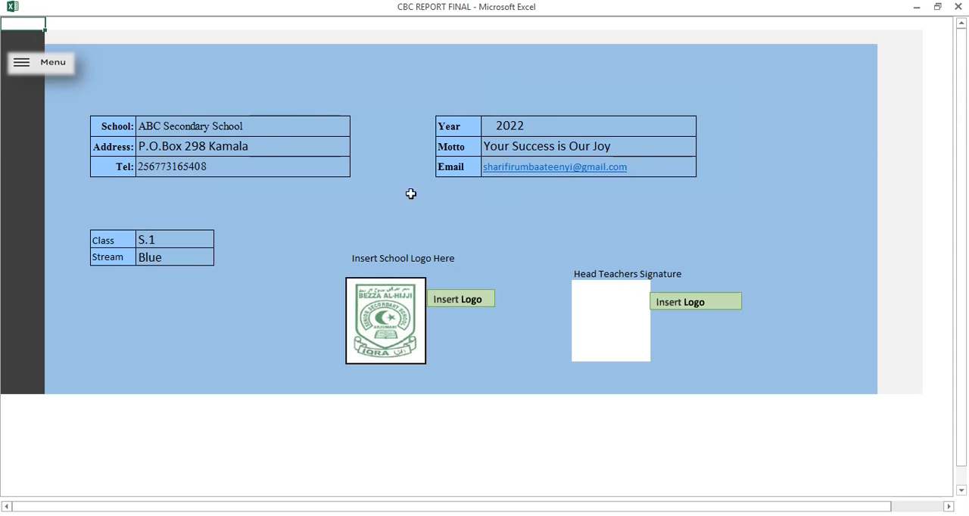
{"action": "left_click", "coordinate": [464, 305]}
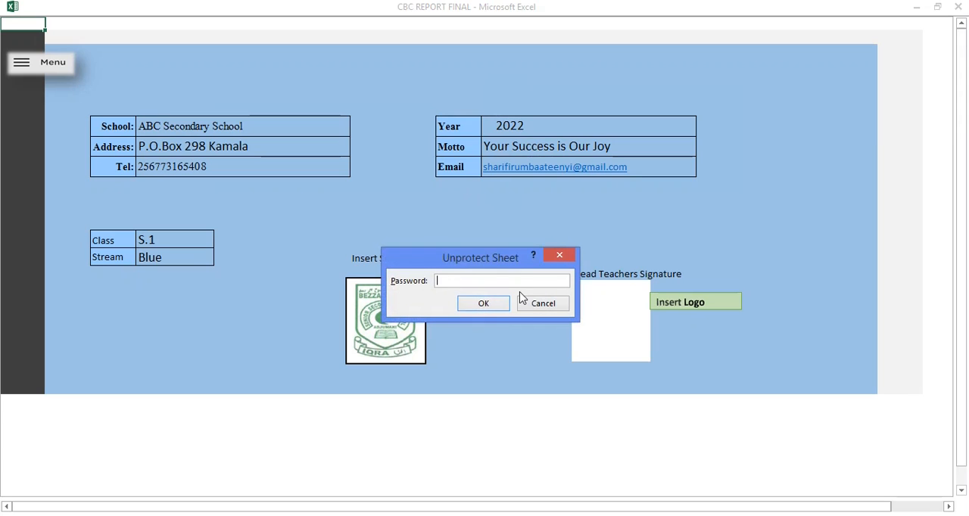
{"action": "type", "text": "•••••"}
{"action": "key", "text": "Return"}
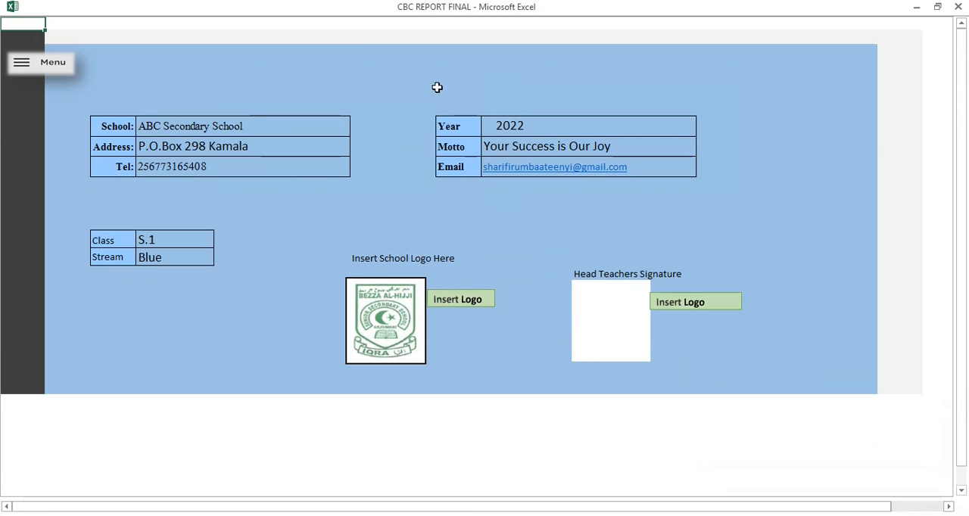
Go through the school name, address, telephone, year and motto fields in the Administration details.
{"action": "left_click", "coordinate": [157, 144]}
{"action": "left_click", "coordinate": [152, 126]}
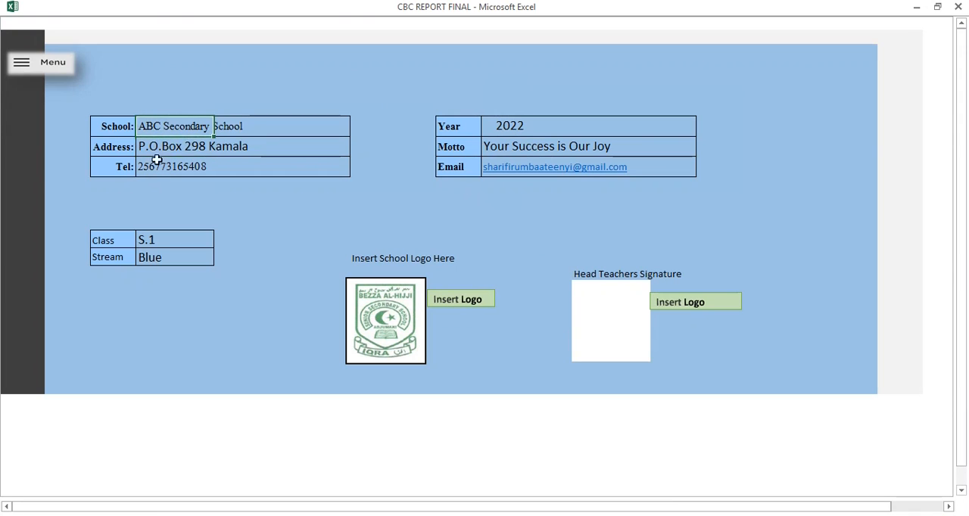
{"action": "left_click", "coordinate": [157, 145]}
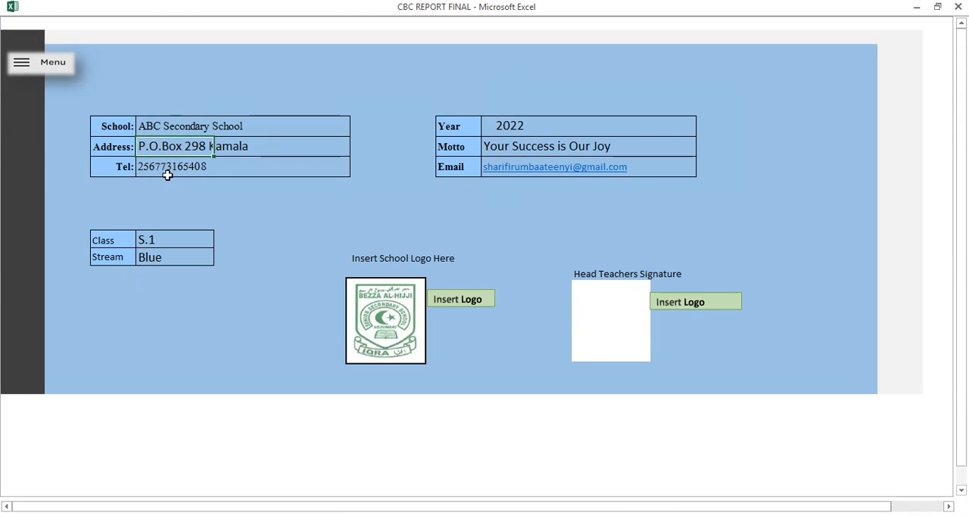
{"action": "left_click", "coordinate": [163, 166]}
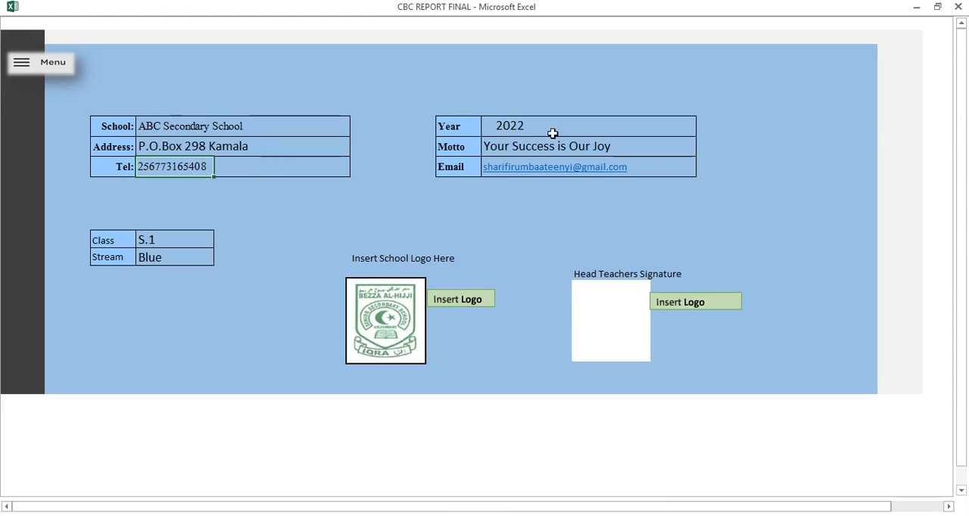
{"action": "left_click", "coordinate": [512, 127]}
{"action": "left_click", "coordinate": [509, 147]}
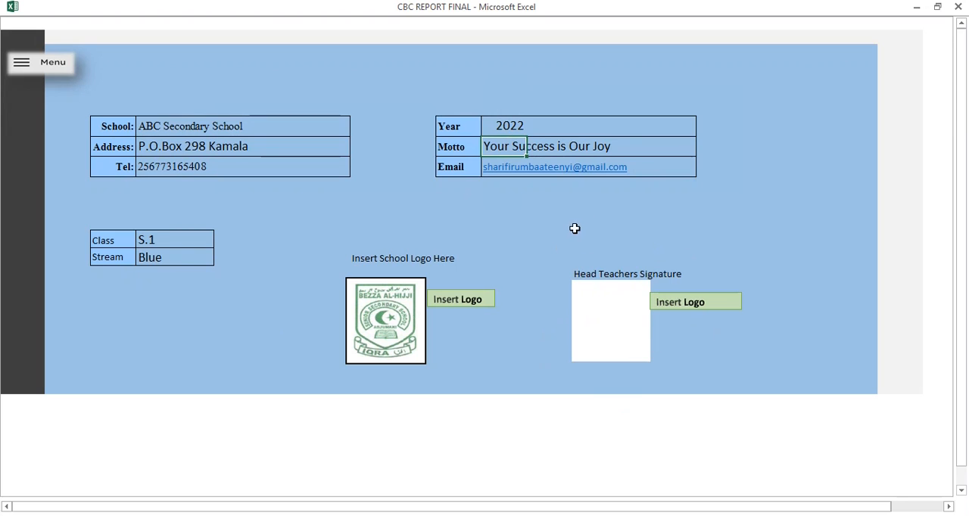
Check how the school details and logo appear in the report card header, returning to the main menu.
{"action": "left_click", "coordinate": [43, 65]}
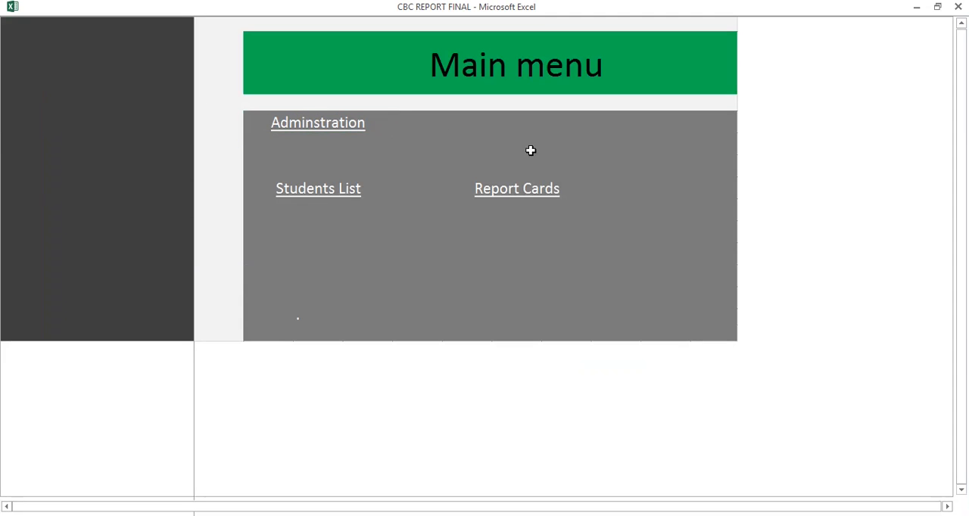
{"action": "left_click", "coordinate": [538, 201]}
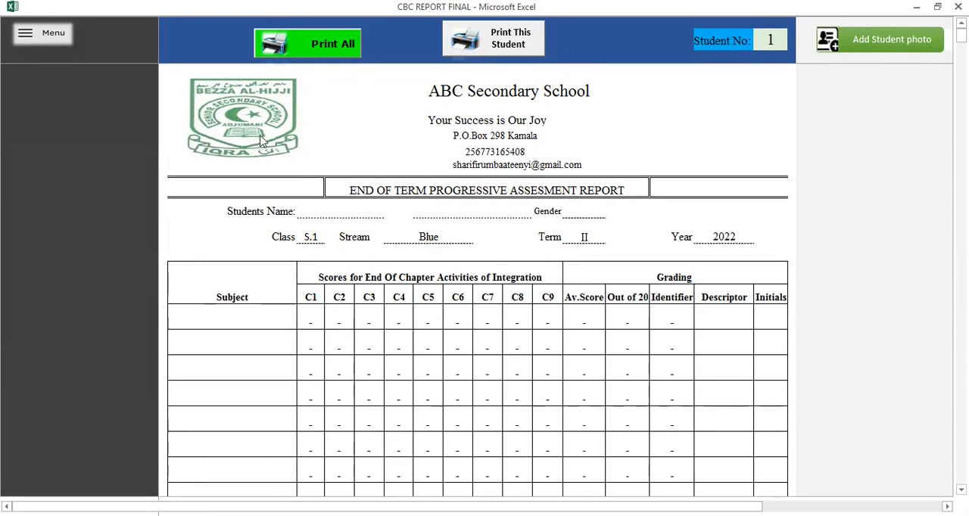
{"action": "left_click", "coordinate": [52, 41]}
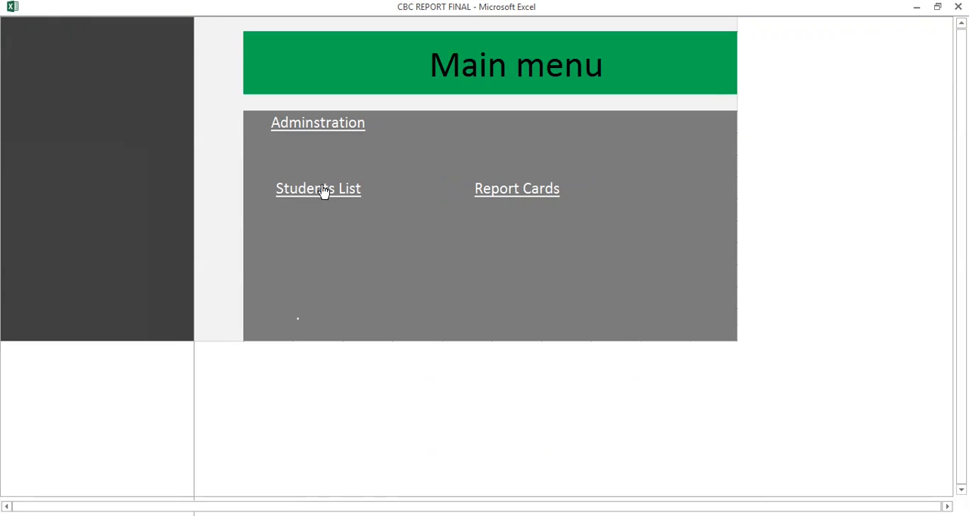
In the Students List, add and save the subjects Mathematics, ICT, English, Chemistry, Biology, Geography, General Sciences and Kiswahili, then close the form.
{"action": "left_click", "coordinate": [330, 199]}
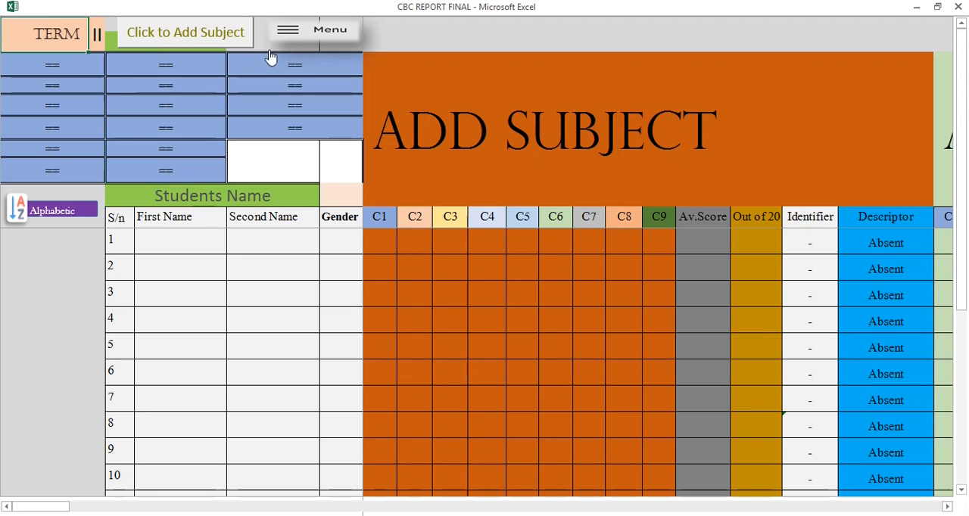
{"action": "left_click", "coordinate": [194, 38]}
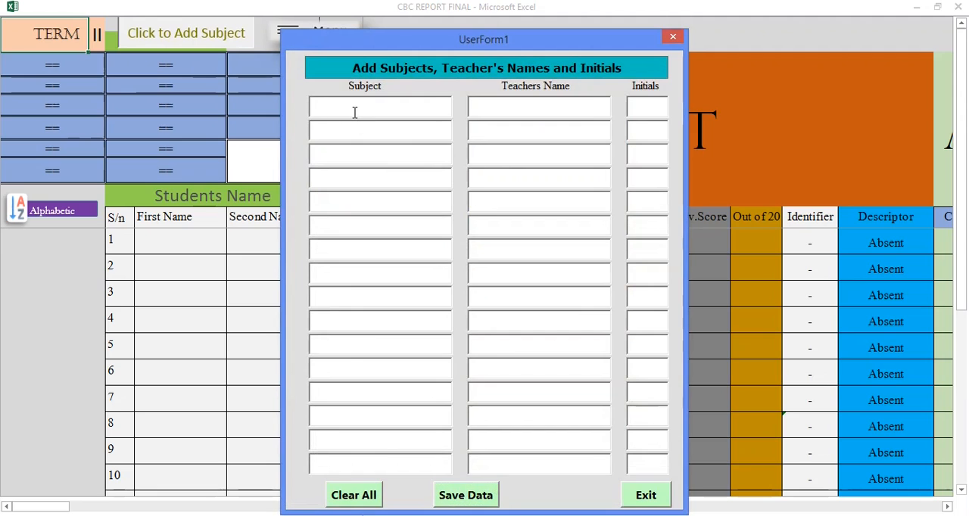
{"action": "type", "text": "MATHEMATICS"}
{"action": "key", "text": "Return"}
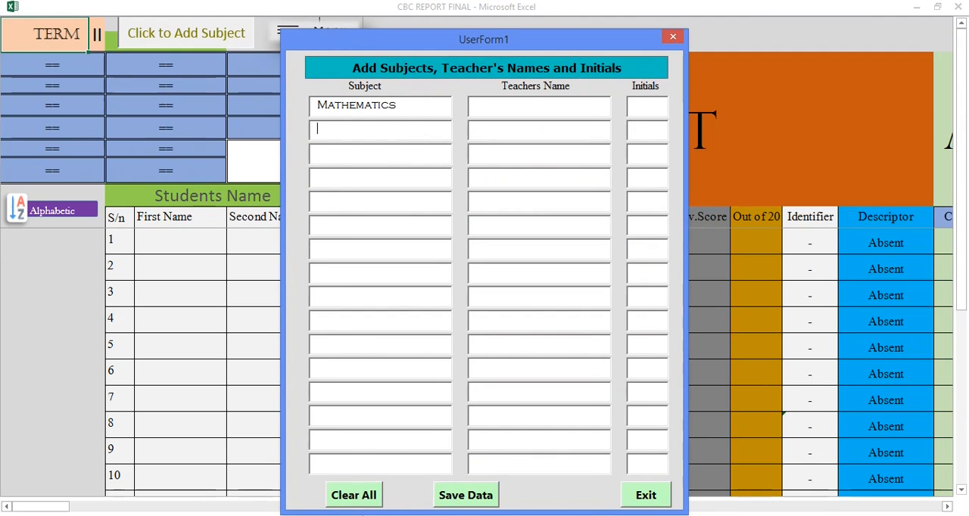
{"action": "type", "text": "ICT"}
{"action": "key", "text": "Return"}
{"action": "type", "text": "English"}
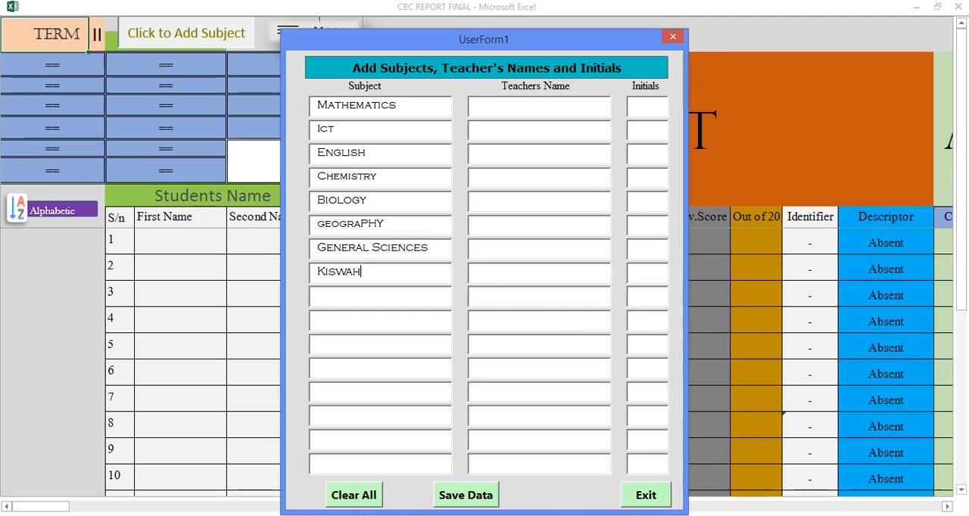
{"action": "type", "text": "L"}
{"action": "left_click", "coordinate": [463, 500]}
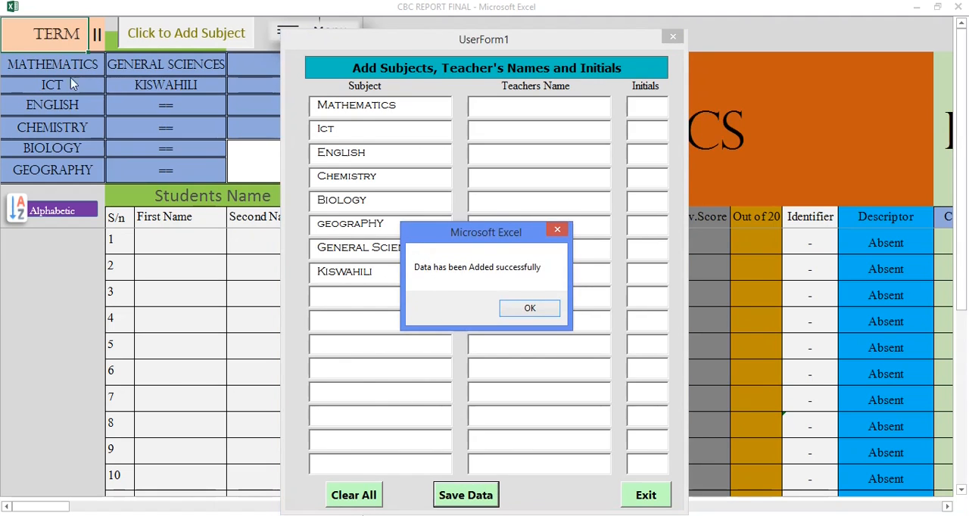
{"action": "left_click", "coordinate": [529, 309]}
{"action": "left_click", "coordinate": [642, 495]}
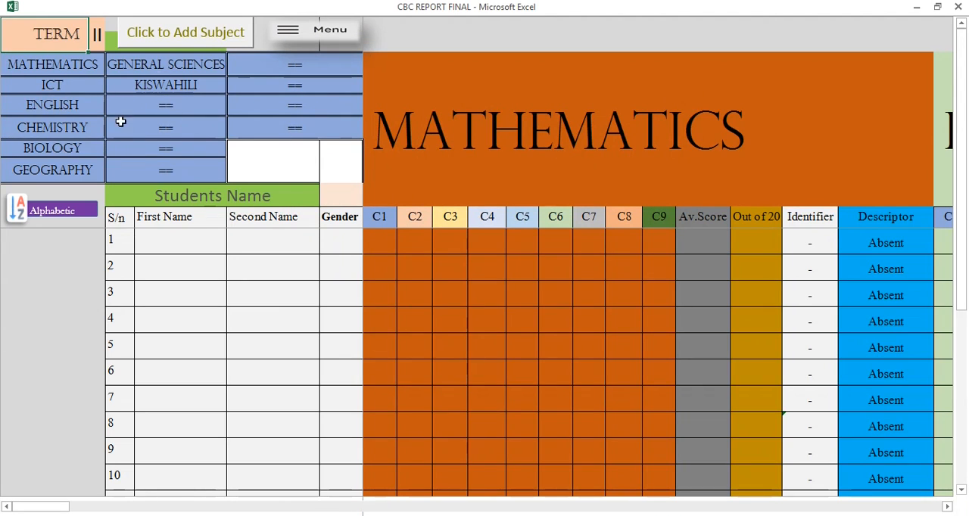
Check the subject list in the report card's scores table, returning to the main menu.
{"action": "left_click", "coordinate": [339, 37]}
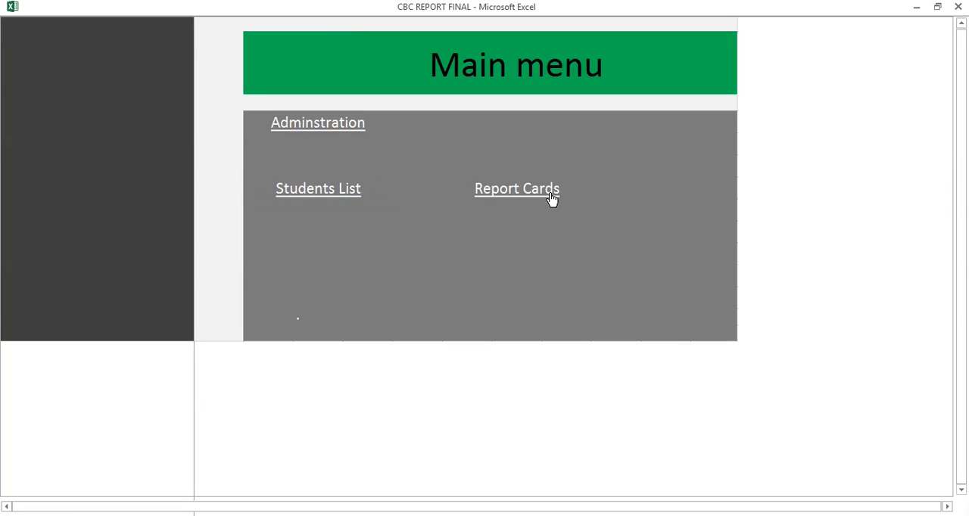
{"action": "left_click", "coordinate": [551, 195]}
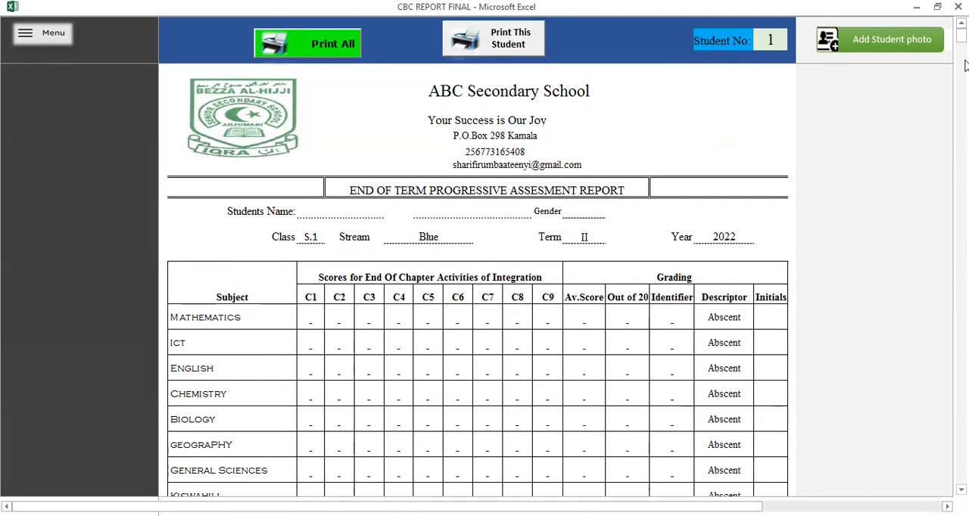
{"action": "left_click_drag", "start_coordinate": [964, 44], "coordinate": [964, 45]}
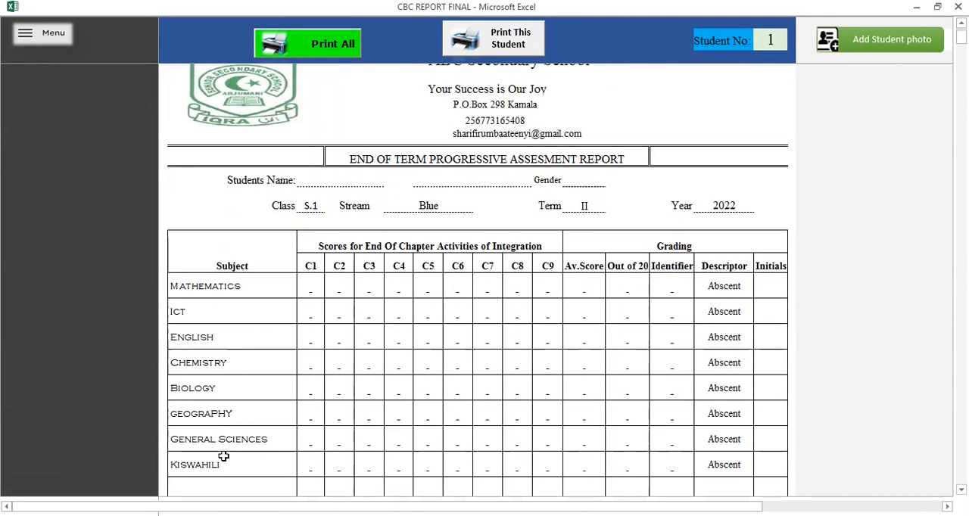
{"action": "left_click", "coordinate": [69, 35]}
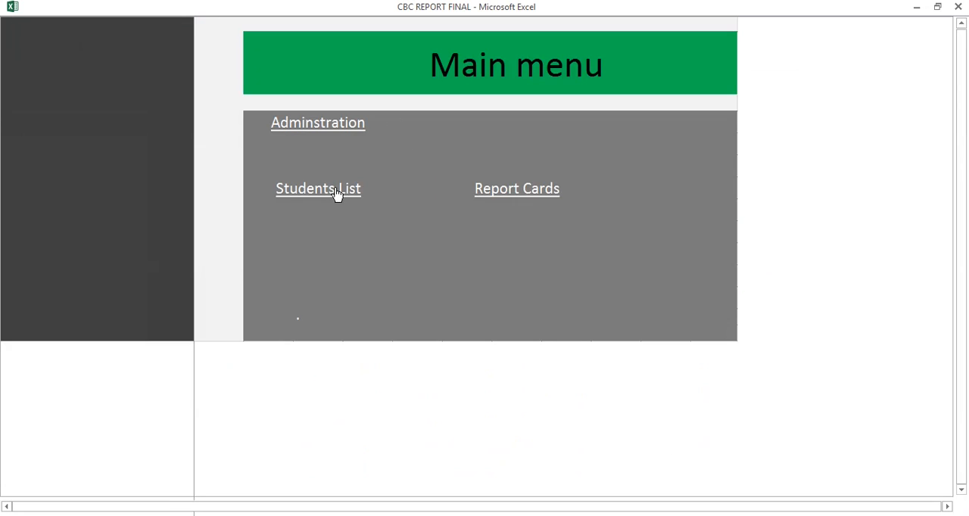
{"action": "left_click", "coordinate": [532, 195]}
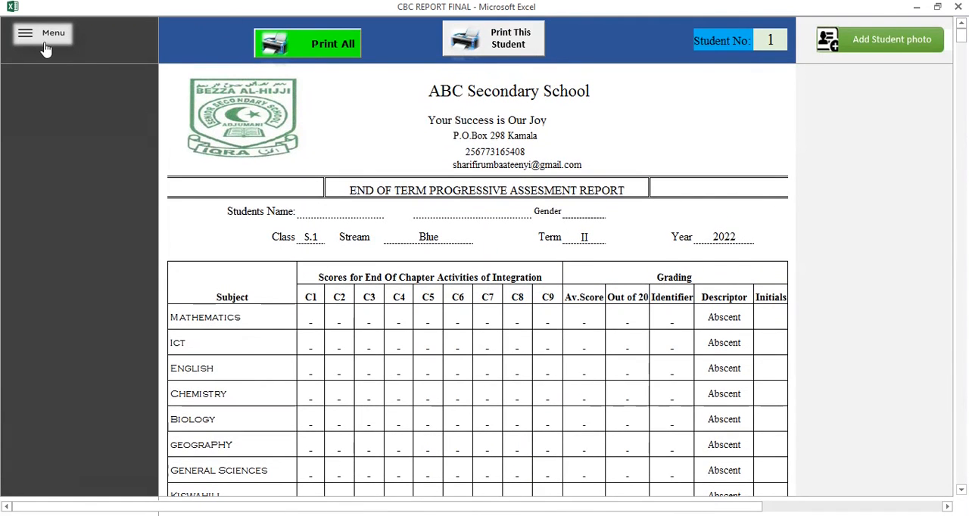
{"action": "left_click", "coordinate": [45, 47]}
Reopen the Students List subject form and save the teachers' names and initials for Mathematics, ICT, English, Chemistry and Biology.
{"action": "left_click", "coordinate": [330, 192]}
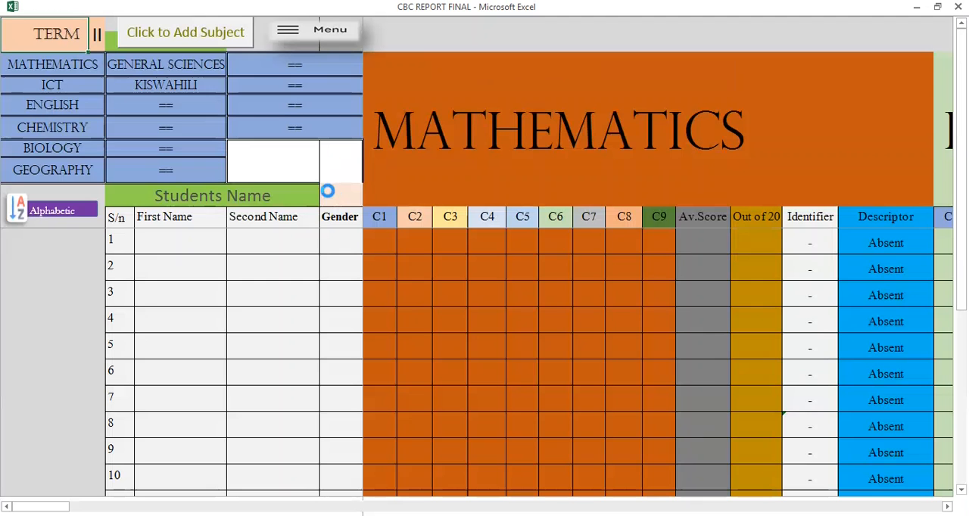
{"action": "left_click", "coordinate": [194, 37]}
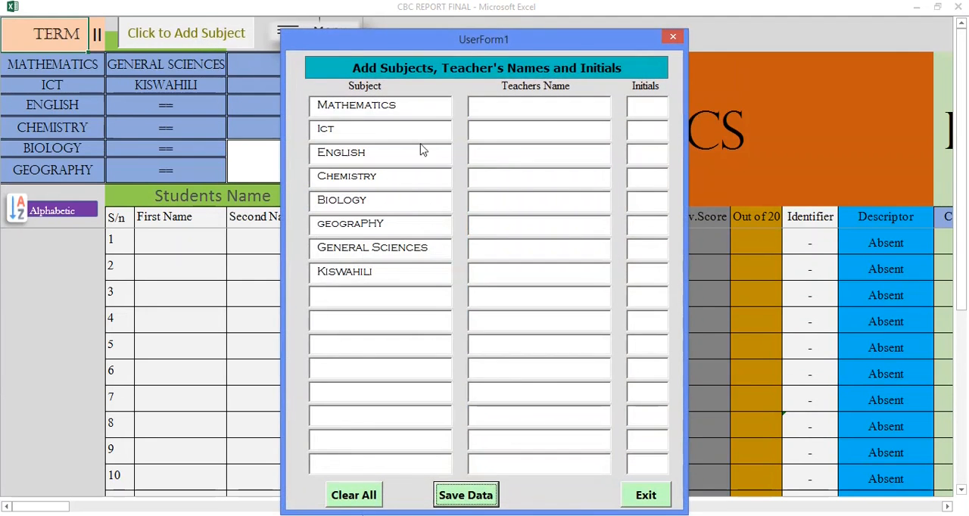
{"action": "left_click", "coordinate": [520, 105]}
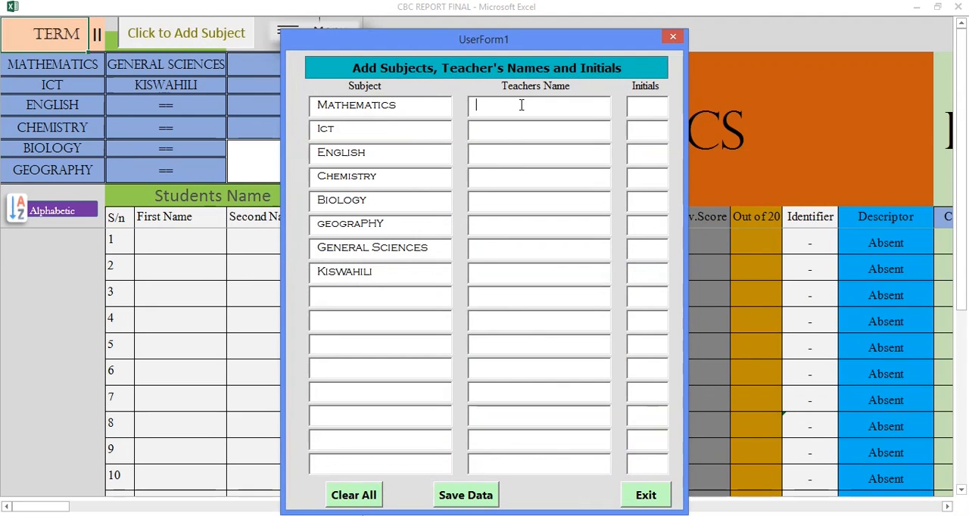
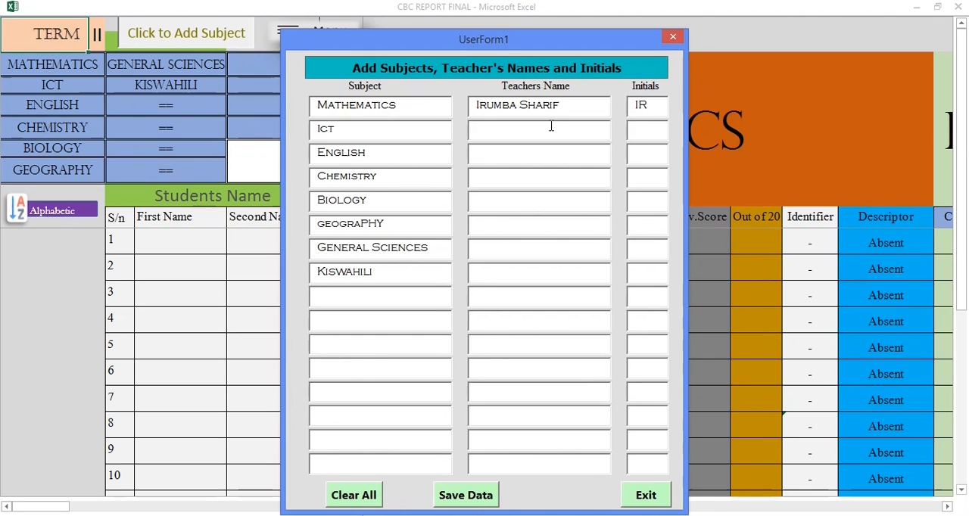
{"action": "type", "text": "S"}
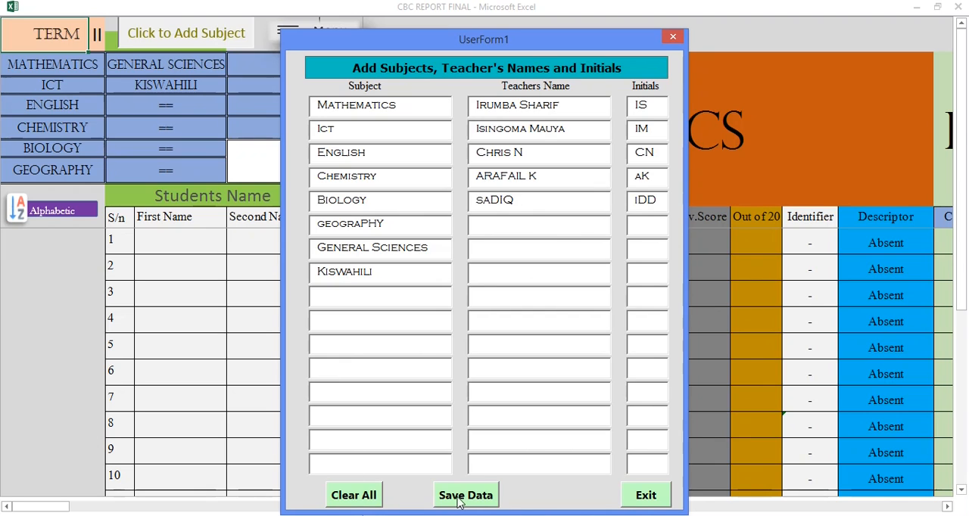
{"action": "left_click", "coordinate": [465, 495]}
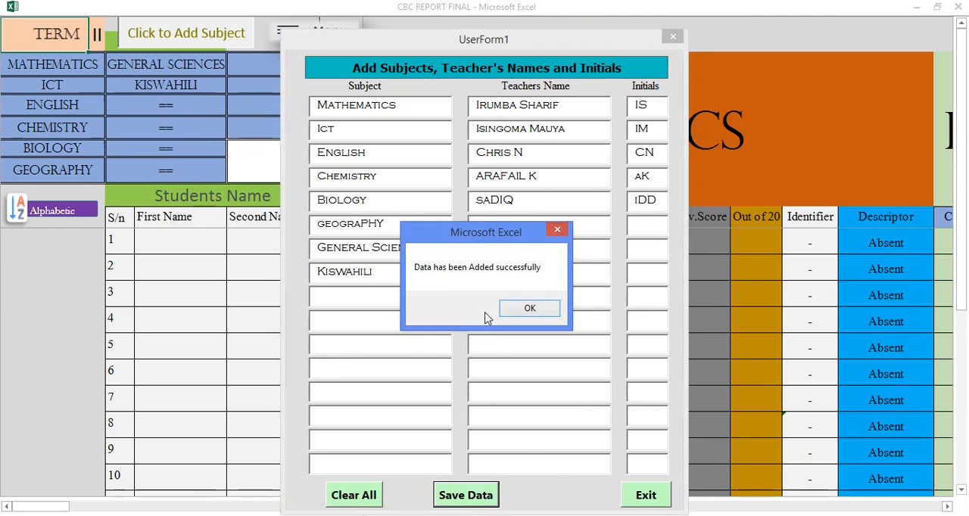
{"action": "left_click", "coordinate": [538, 308]}
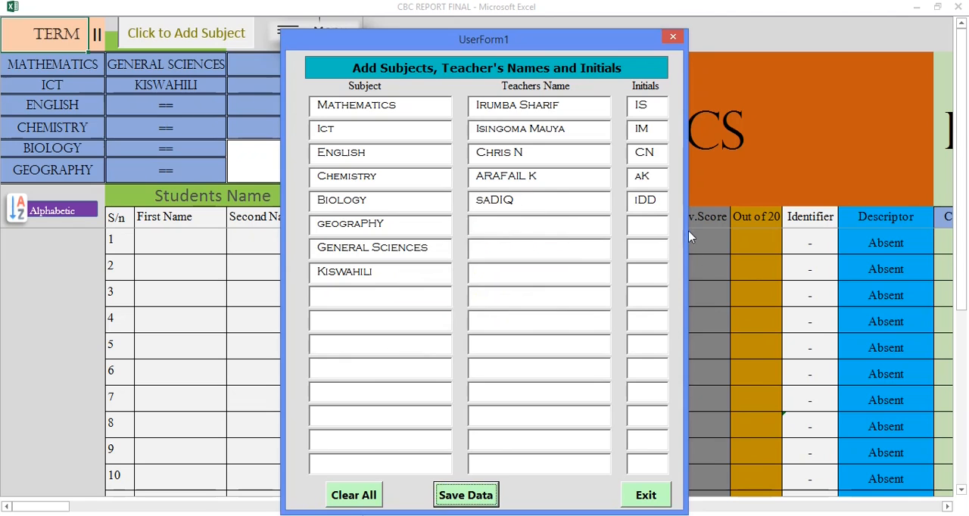
Close the subject form and check the teachers' initials in the report card's scores table, returning to the main menu.
{"action": "left_click", "coordinate": [645, 496]}
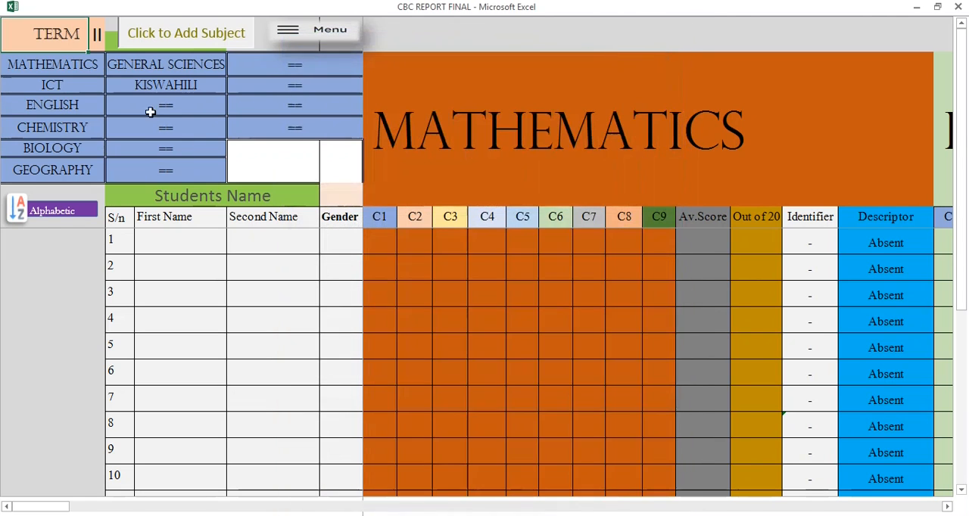
{"action": "left_click", "coordinate": [307, 36]}
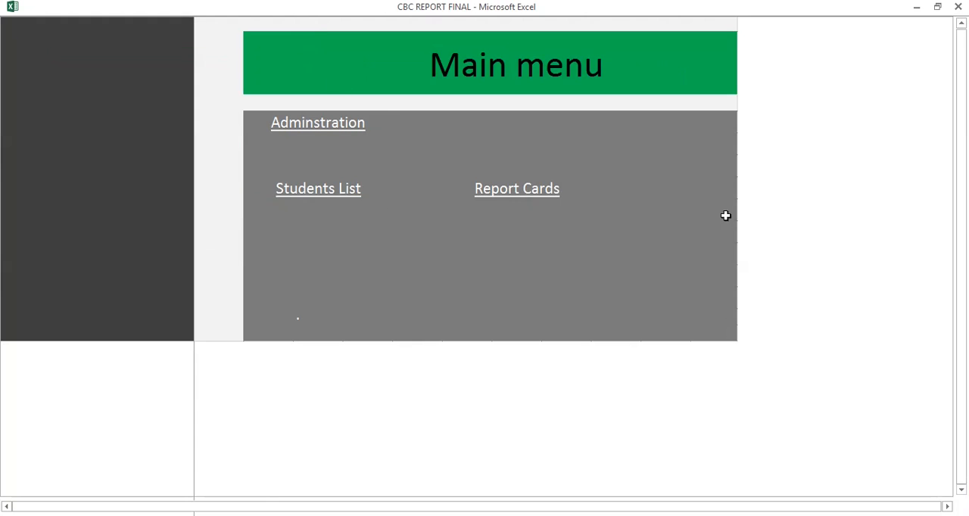
{"action": "left_click", "coordinate": [540, 198]}
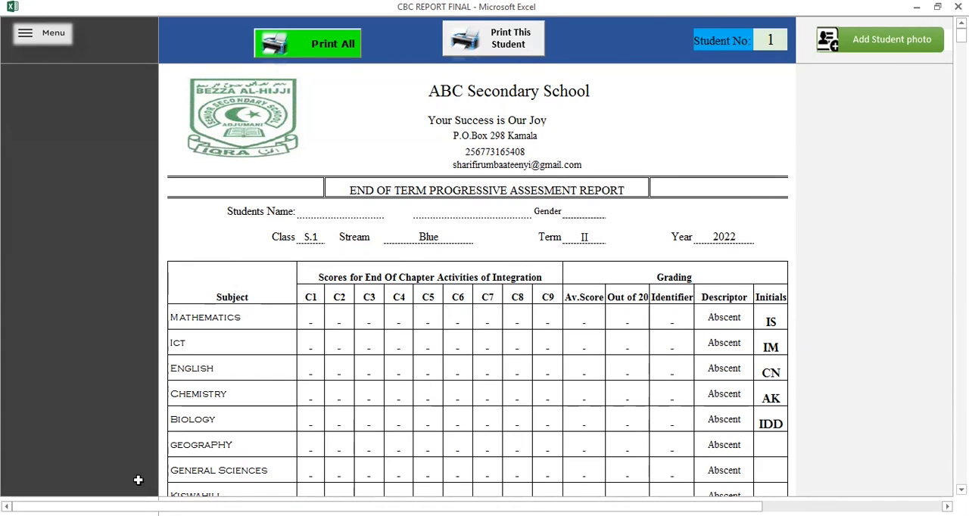
{"action": "left_click", "coordinate": [38, 37]}
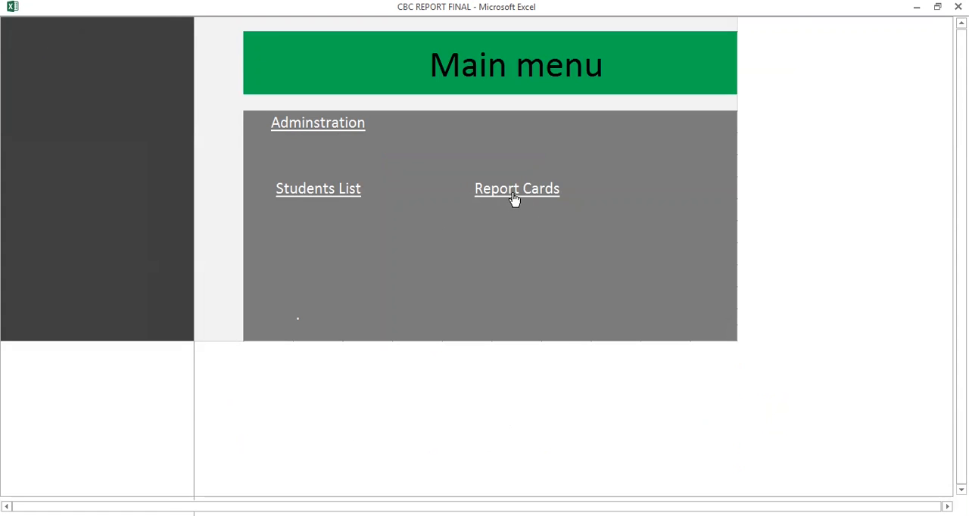
Reopen the Students List subject form, complete the Biology teacher's name, set the initials to SI, save the data and close the form.
{"action": "left_click", "coordinate": [339, 195]}
{"action": "left_click", "coordinate": [204, 34]}
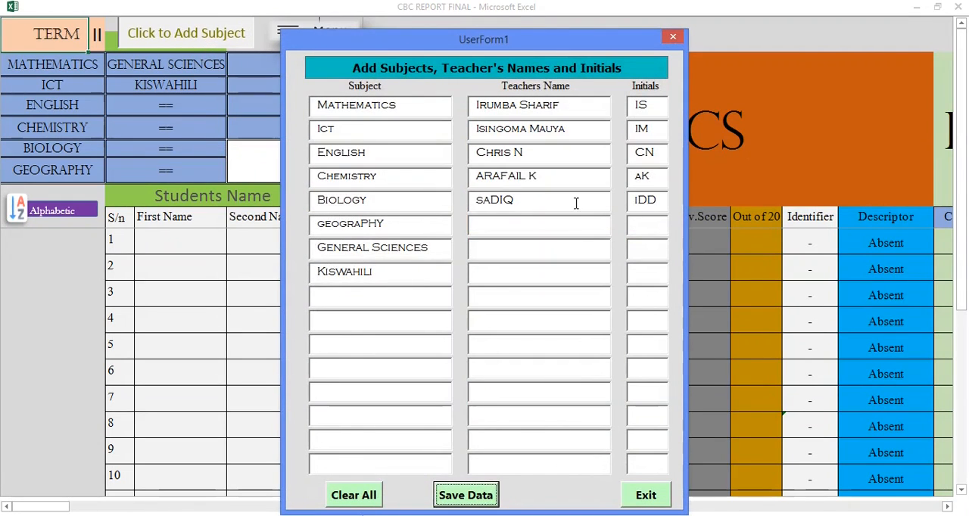
{"action": "left_click_drag", "start_coordinate": [657, 201], "coordinate": [631, 201]}
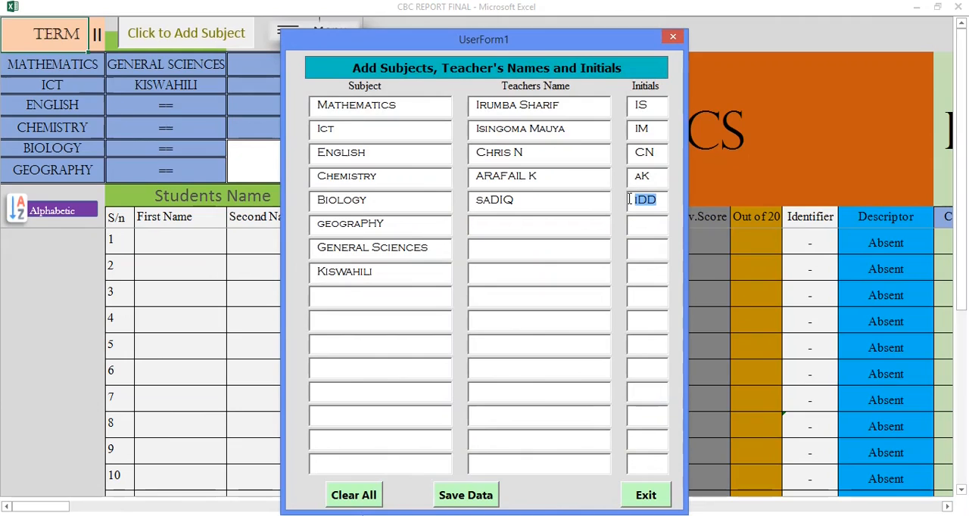
{"action": "key", "text": "Delete"}
{"action": "left_click", "coordinate": [573, 206]}
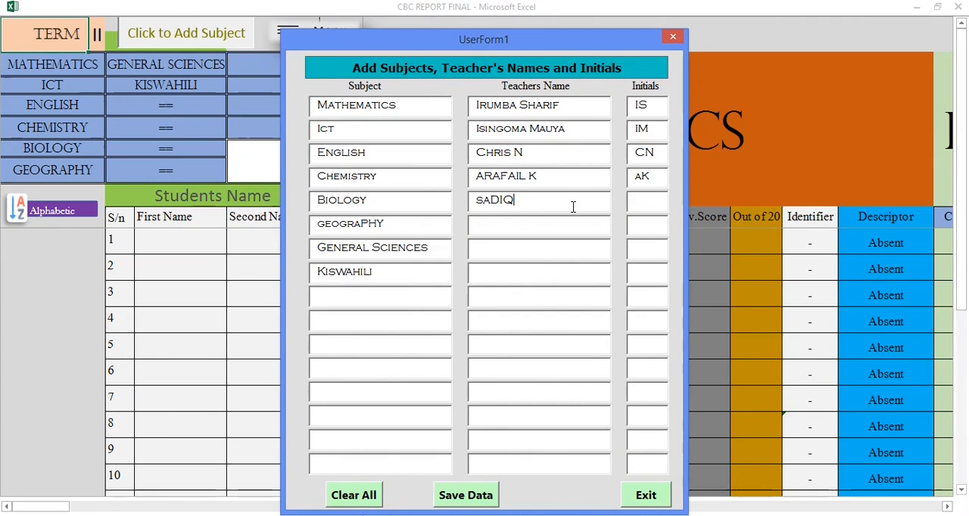
{"action": "type", "text": "IDD"}
{"action": "left_click", "coordinate": [644, 199]}
{"action": "type", "text": "SI"}
{"action": "left_click", "coordinate": [396, 301]}
{"action": "left_click", "coordinate": [479, 494]}
{"action": "left_click", "coordinate": [552, 309]}
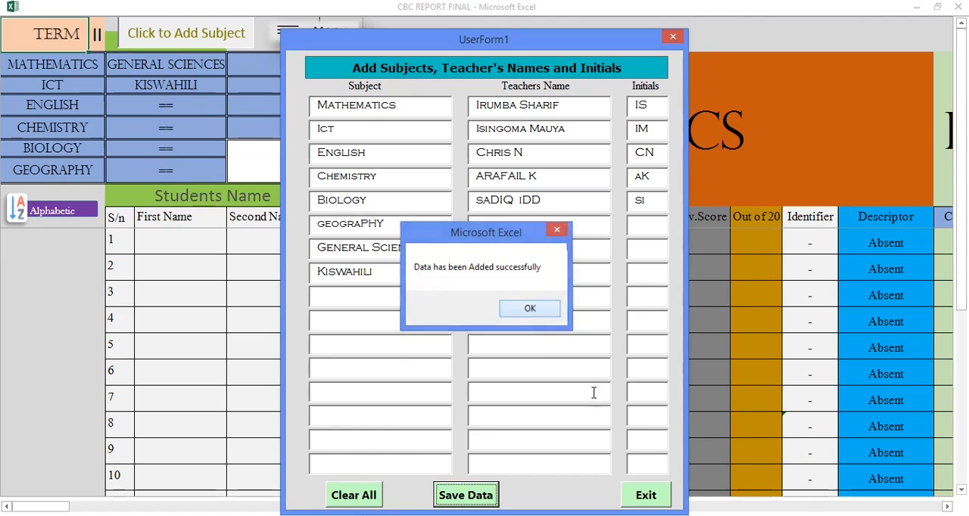
{"action": "left_click", "coordinate": [645, 496]}
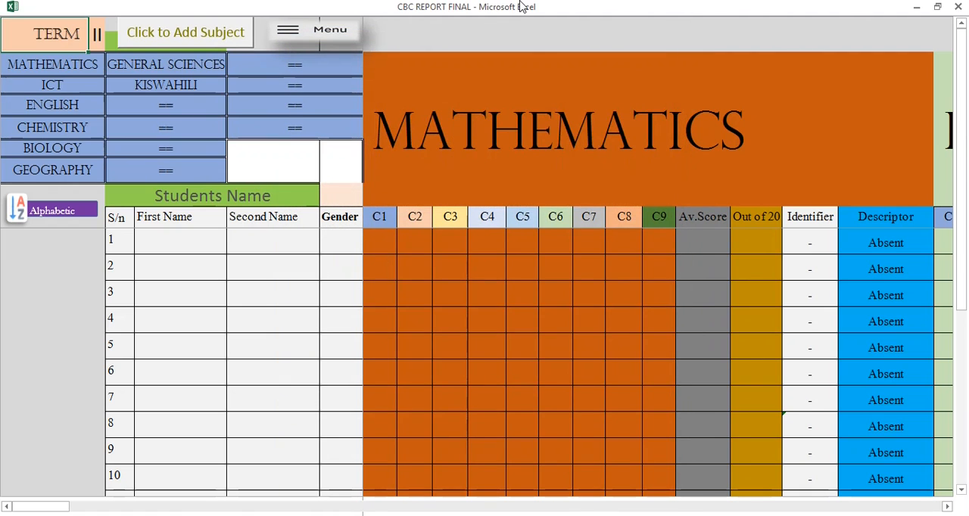
{"action": "left_click", "coordinate": [174, 242]}
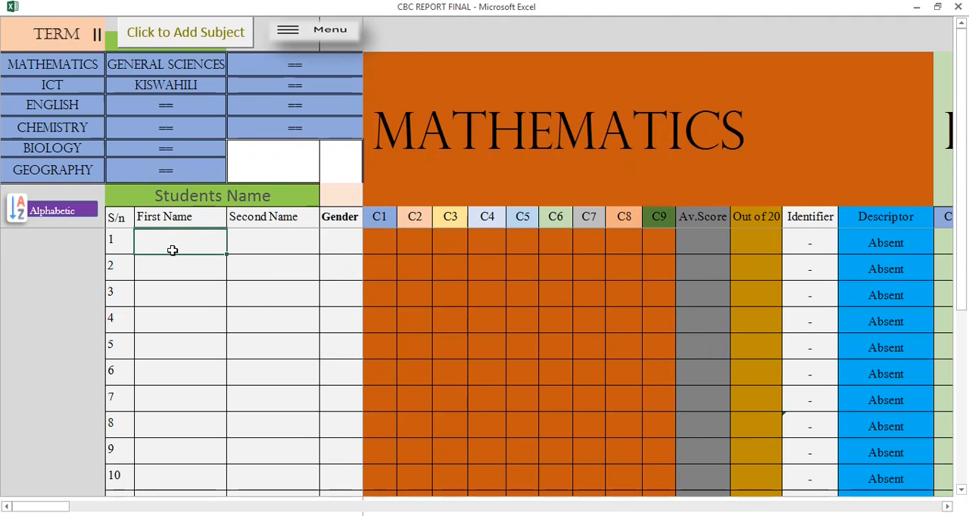
{"action": "left_click", "coordinate": [174, 267]}
{"action": "left_click", "coordinate": [175, 318]}
{"action": "left_click", "coordinate": [173, 241]}
{"action": "left_click", "coordinate": [271, 241]}
{"action": "left_click", "coordinate": [344, 247]}
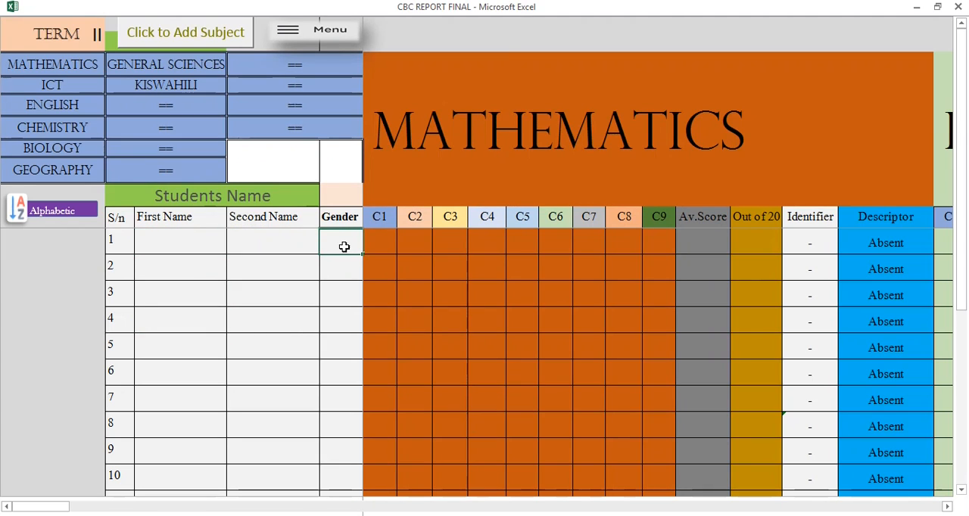
Enter the first and second names of four students in rows 1 to 4 of the Students List.
{"action": "left_click", "coordinate": [173, 240]}
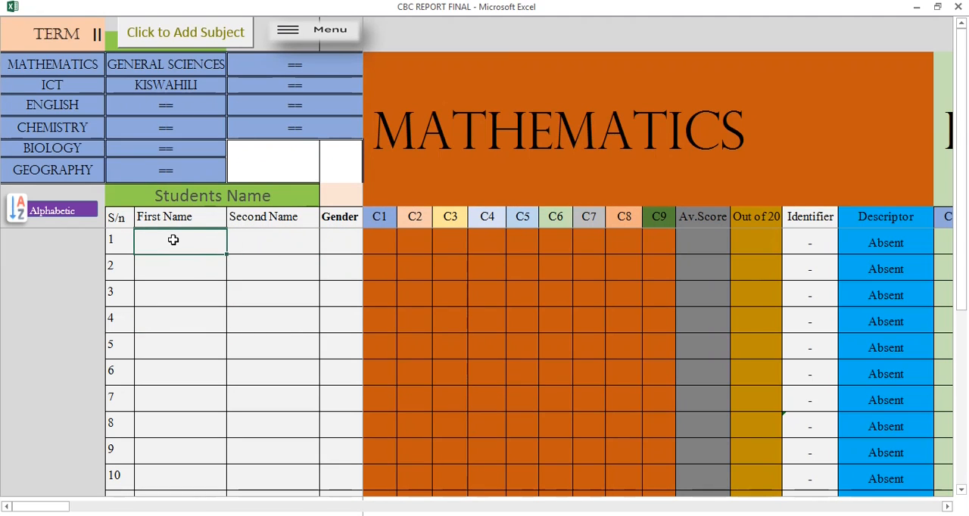
{"action": "type", "text": "iR"}
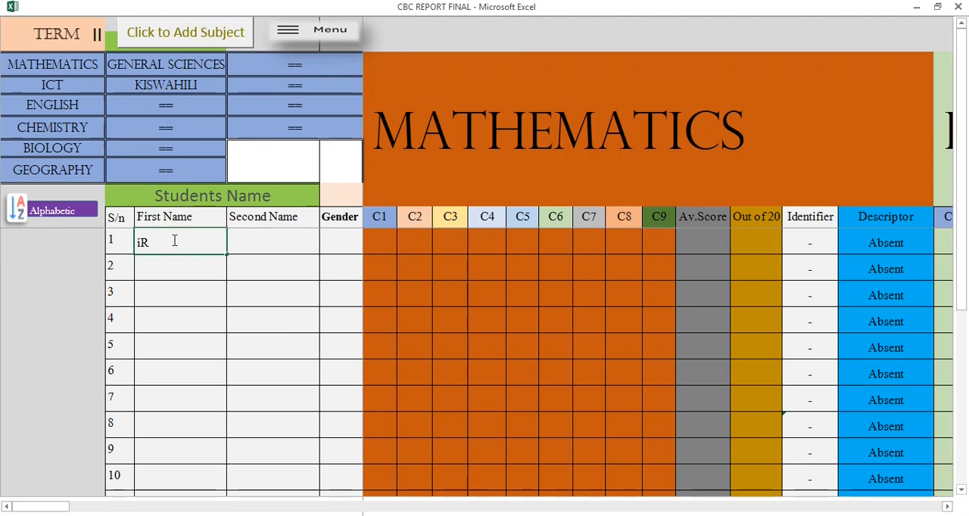
{"action": "type", "text": "MBa"}
{"action": "left_click", "coordinate": [251, 242]}
{"action": "type", "text": "Shar"}
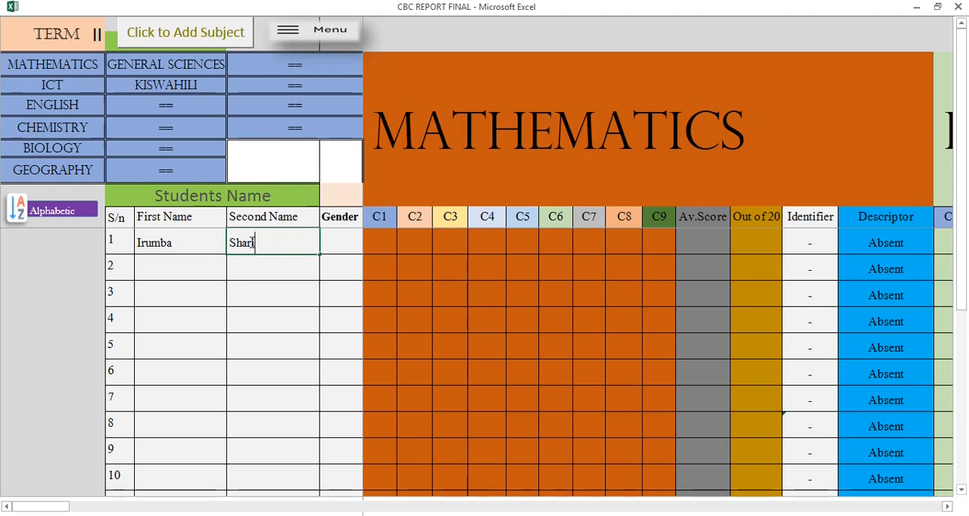
{"action": "type", "text": "if"}
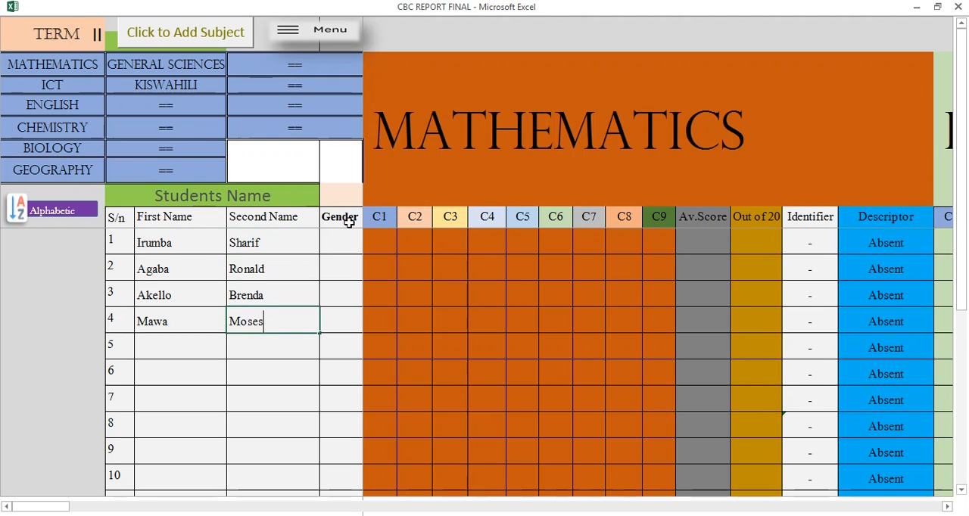
Set the gender of students 1 to 4 to M, M, F and M.
{"action": "left_click", "coordinate": [338, 233]}
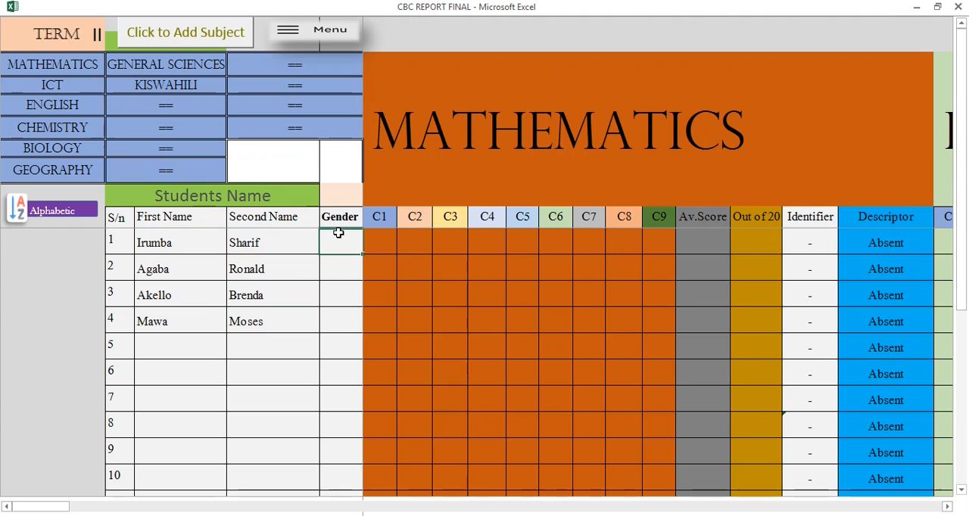
{"action": "type", "text": "M"}
{"action": "left_click", "coordinate": [335, 265]}
{"action": "type", "text": "M"}
{"action": "left_click", "coordinate": [336, 296]}
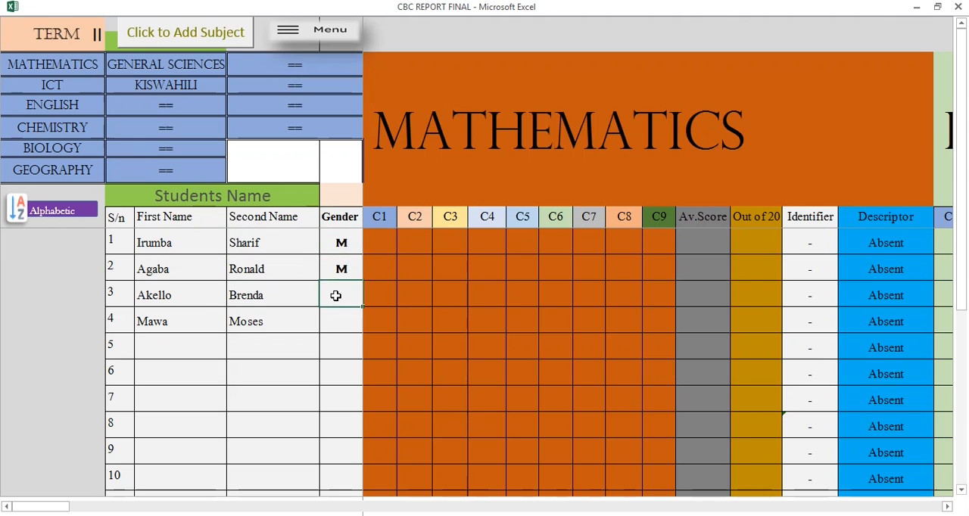
{"action": "left_click", "coordinate": [347, 323]}
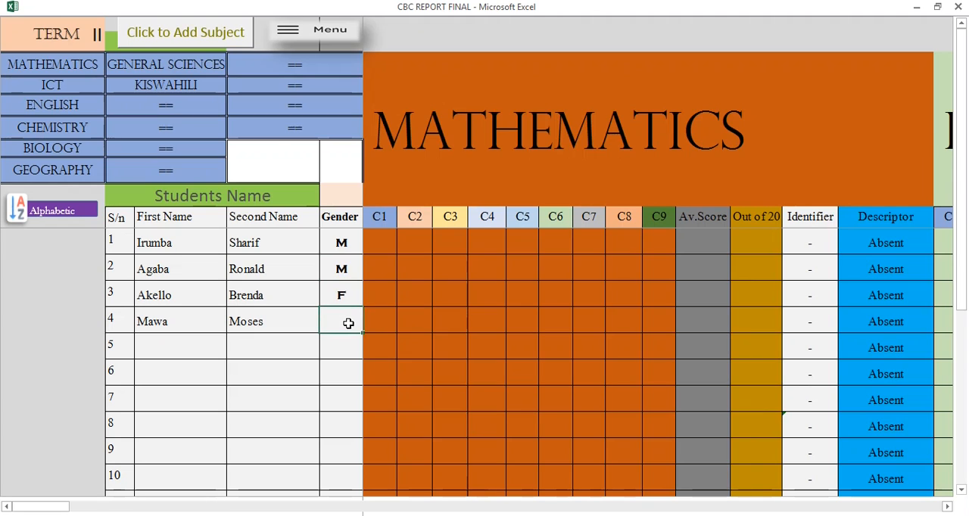
{"action": "key", "text": "Return"}
View the report cards of student numbers 1, 2 and 3 to check their names and gender, returning to the main menu.
{"action": "left_click", "coordinate": [319, 32]}
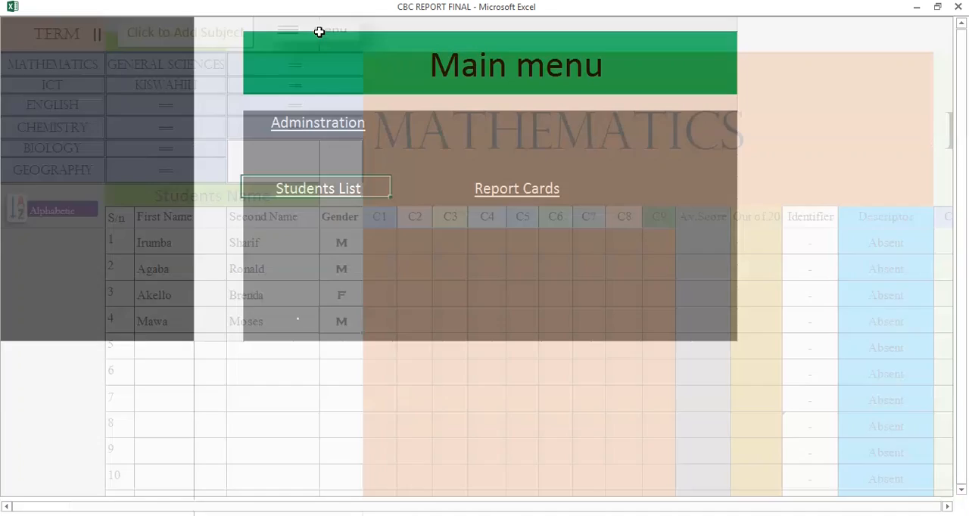
{"action": "left_click", "coordinate": [526, 196]}
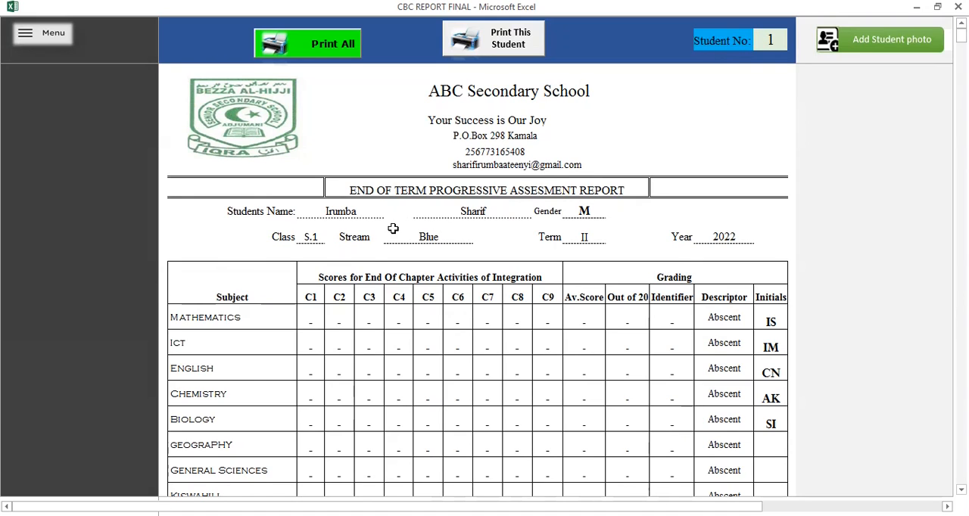
{"action": "left_click", "coordinate": [772, 41]}
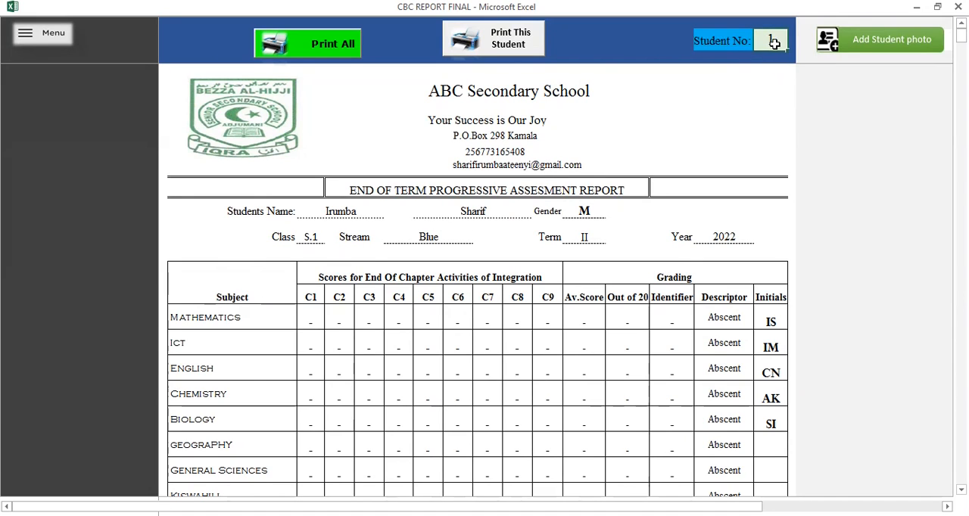
{"action": "type", "text": "2"}
{"action": "key", "text": "Return"}
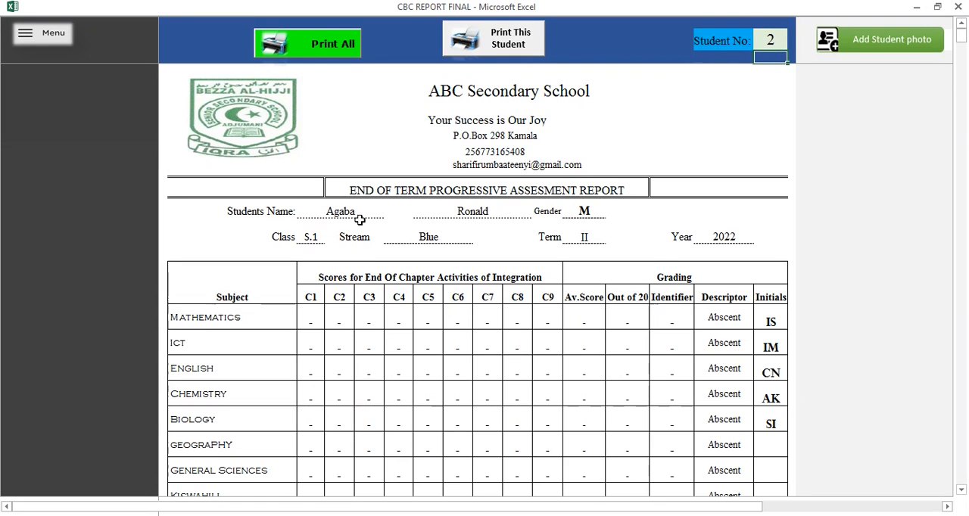
{"action": "left_click", "coordinate": [760, 45]}
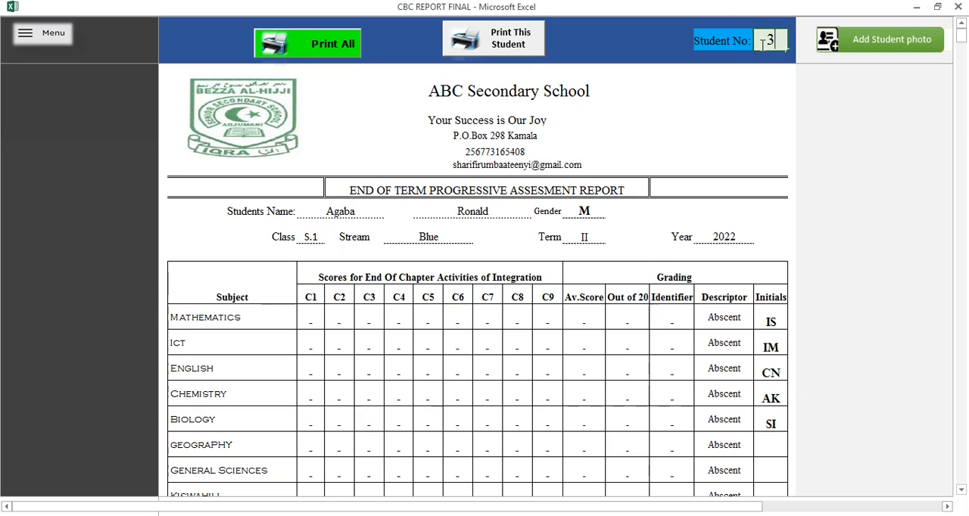
{"action": "key", "text": "Return"}
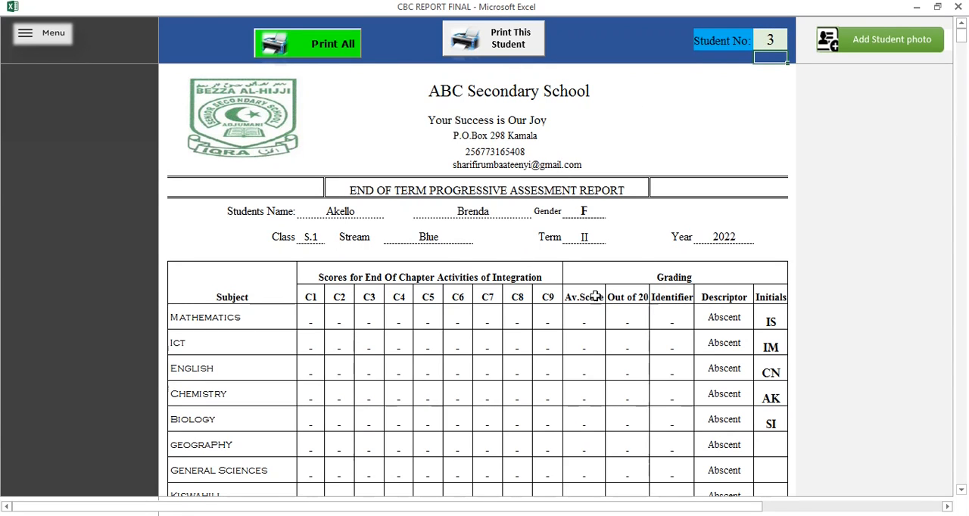
{"action": "left_click", "coordinate": [18, 40]}
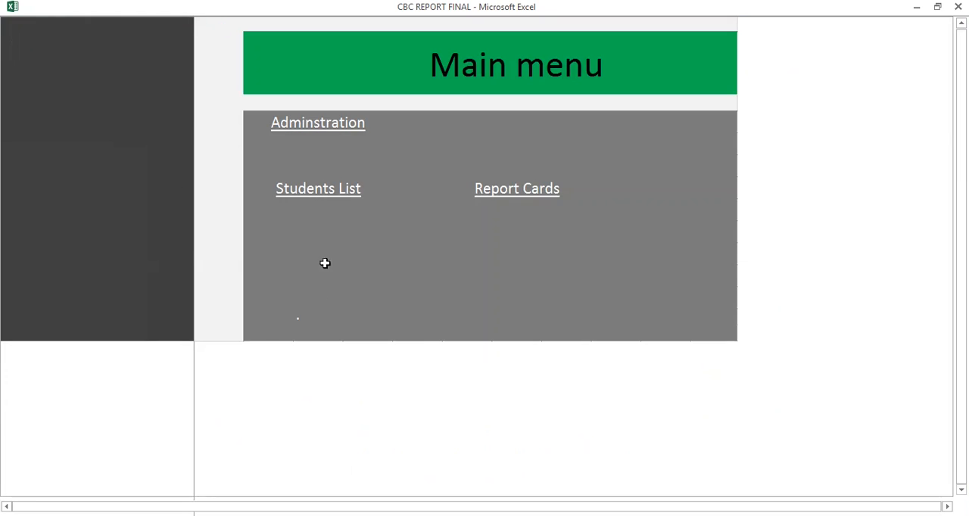
Sort the students in the Students List alphabetically and return to the main menu.
{"action": "left_click", "coordinate": [331, 192]}
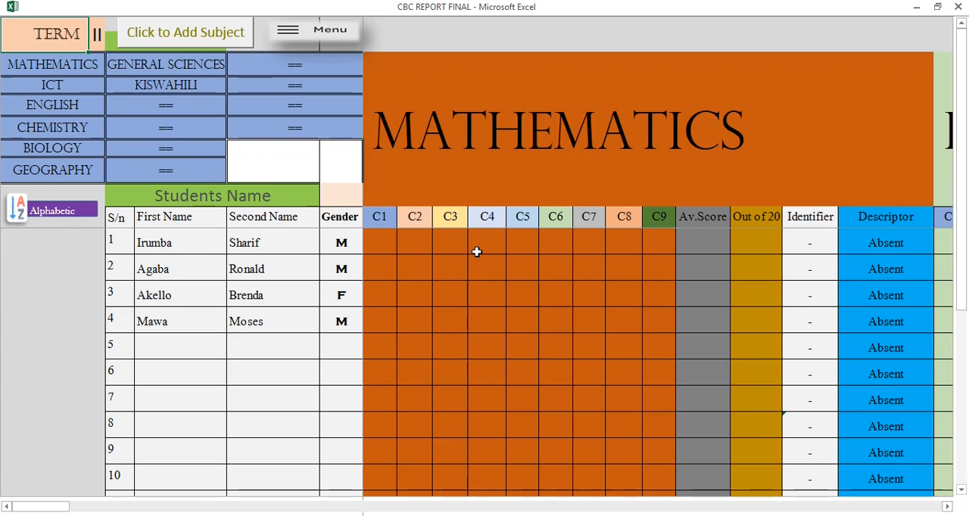
{"action": "left_click", "coordinate": [55, 218]}
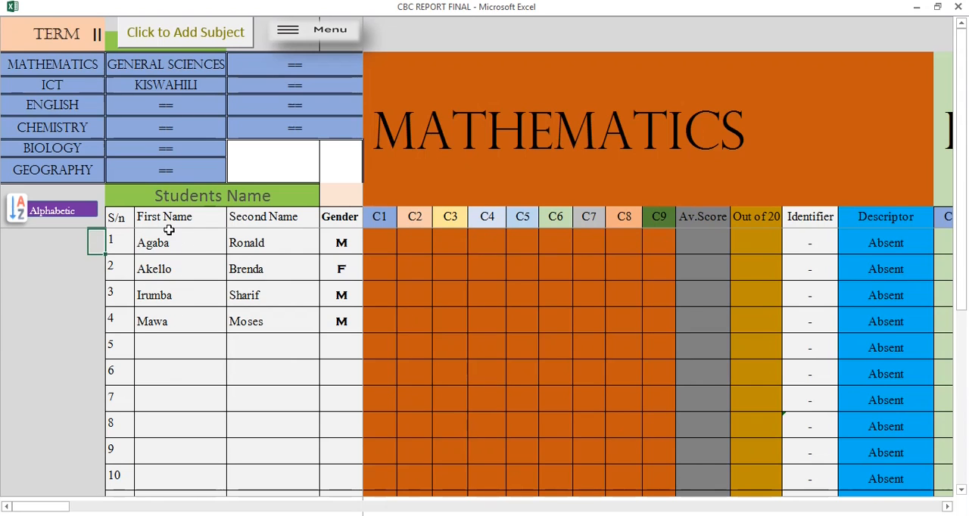
{"action": "left_click", "coordinate": [296, 39]}
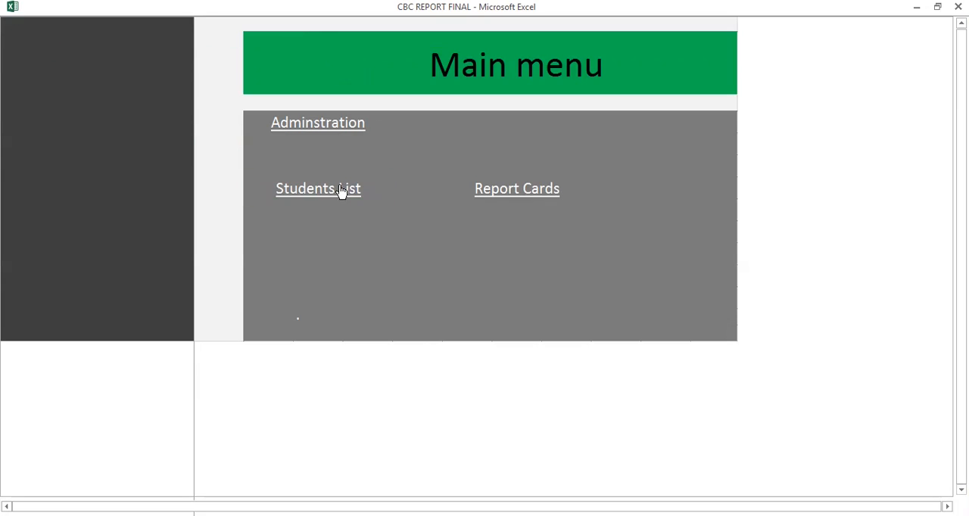
Show the report card of student number 1 to check the sorted order, returning to the main menu.
{"action": "left_click", "coordinate": [480, 190]}
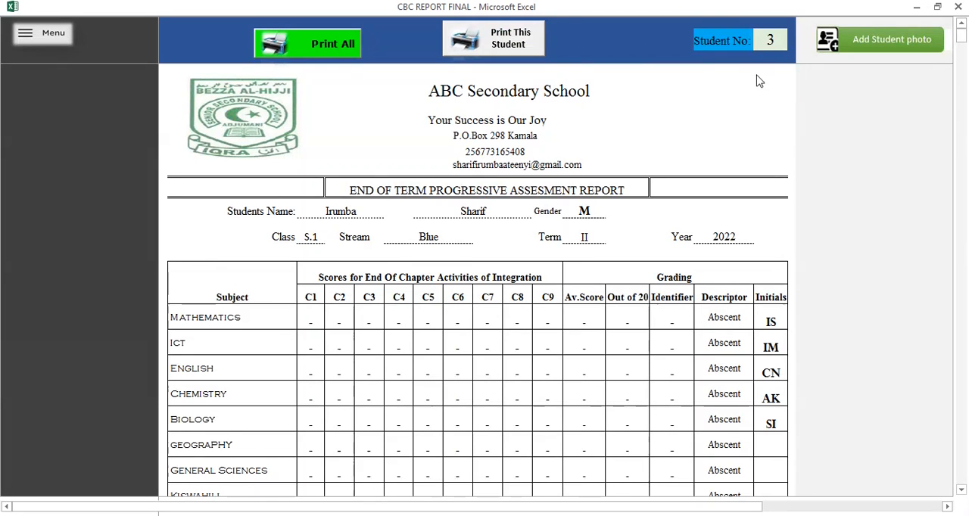
{"action": "left_click", "coordinate": [776, 41]}
{"action": "type", "text": "1"}
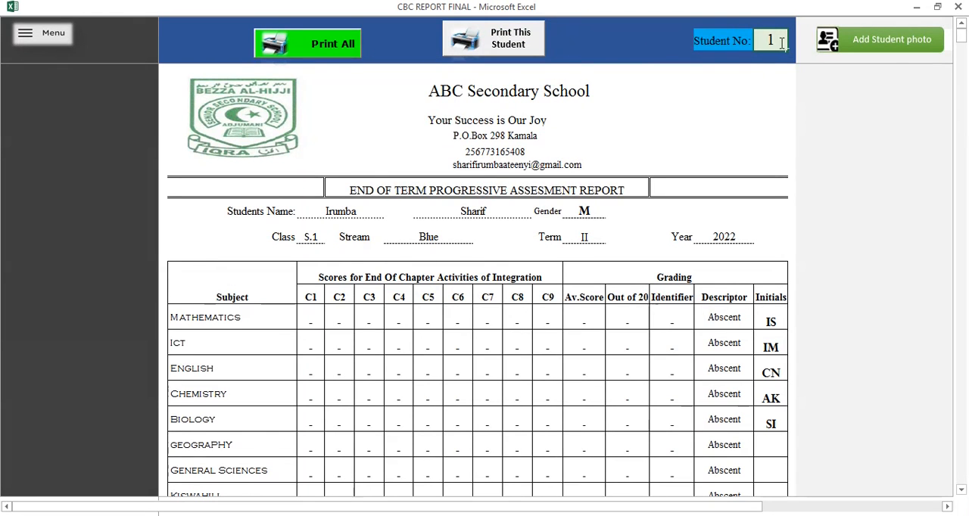
{"action": "key", "text": "Return"}
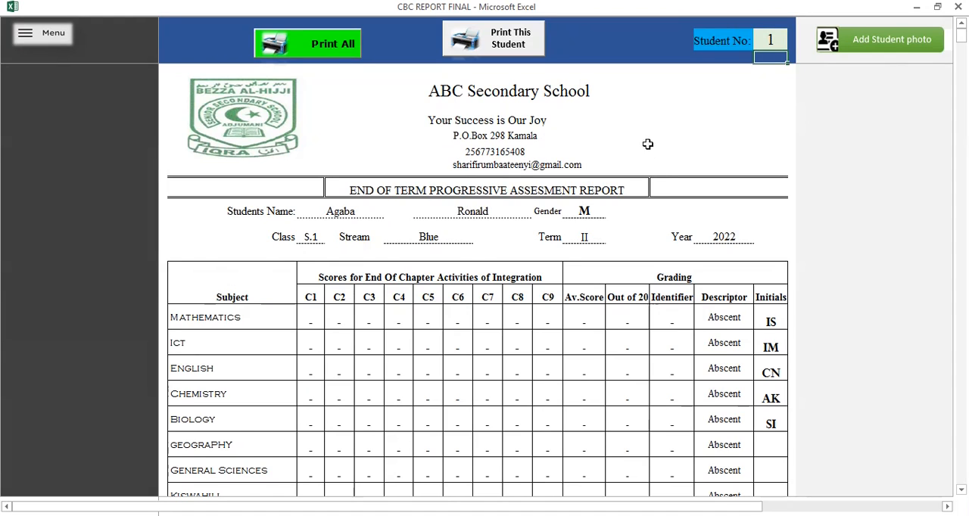
{"action": "left_click", "coordinate": [56, 38]}
In the Students List, examine the allowed mark range for the first student's Mathematics C1 and C2 scores.
{"action": "left_click", "coordinate": [286, 205]}
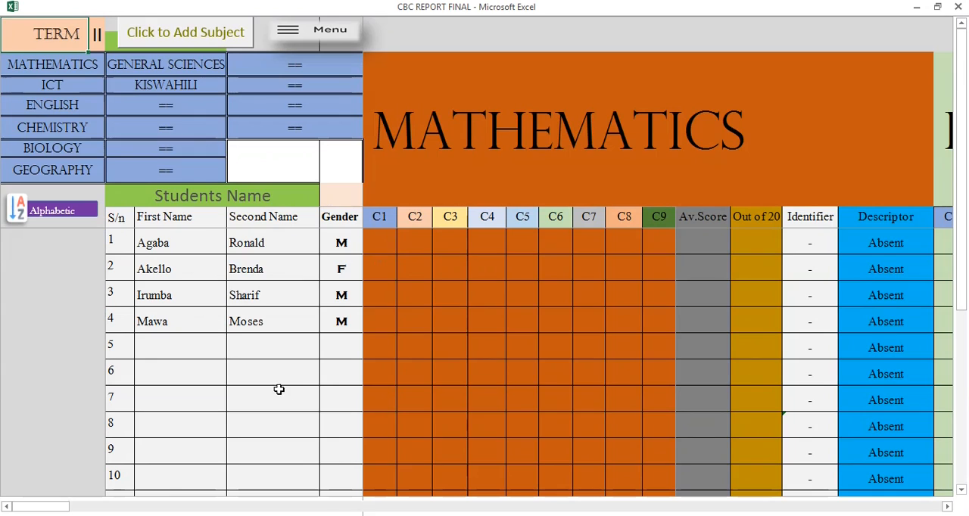
{"action": "left_click", "coordinate": [390, 238]}
{"action": "left_click", "coordinate": [412, 245]}
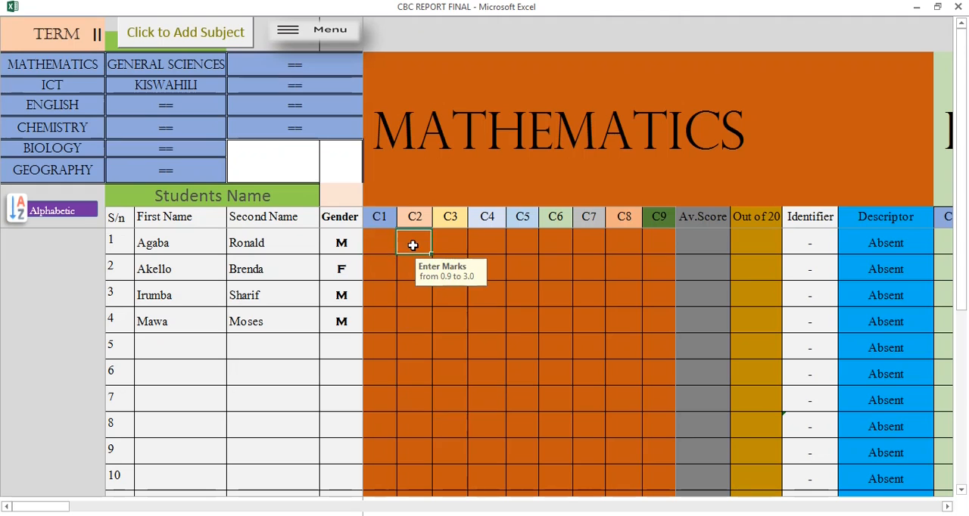
{"action": "left_click", "coordinate": [384, 245]}
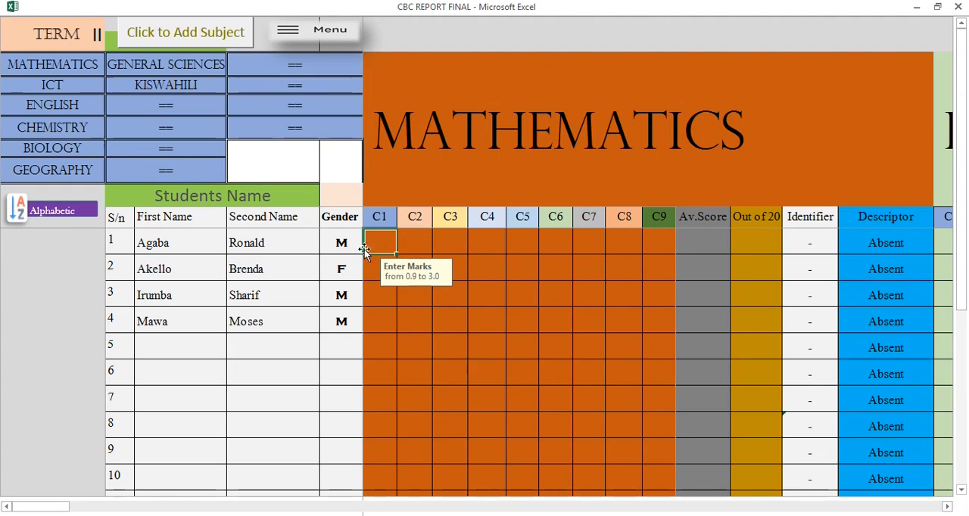
{"action": "left_click", "coordinate": [287, 167]}
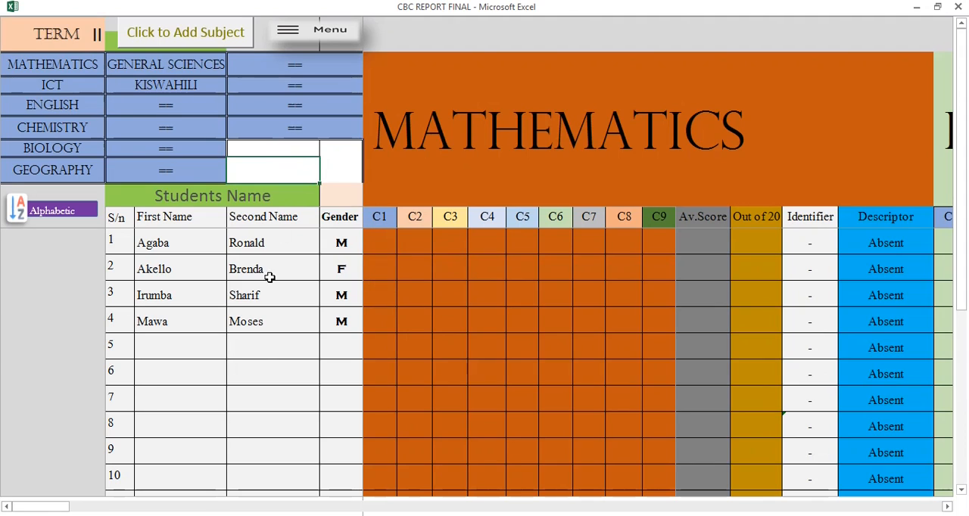
Write the example marking note "R=3,A=3,C=3 E=1" in the Second Name cell of row 7 in the Students List.
{"action": "left_click", "coordinate": [386, 244]}
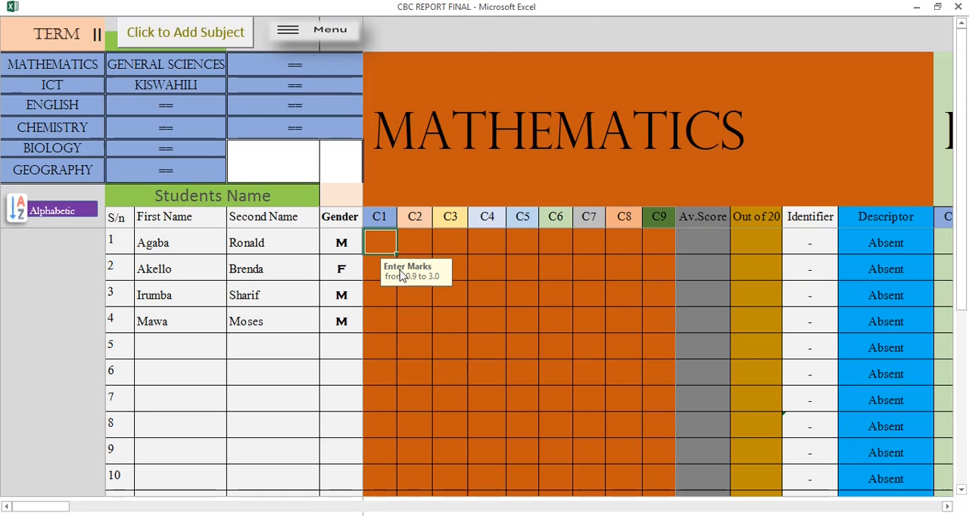
{"action": "left_click", "coordinate": [246, 403]}
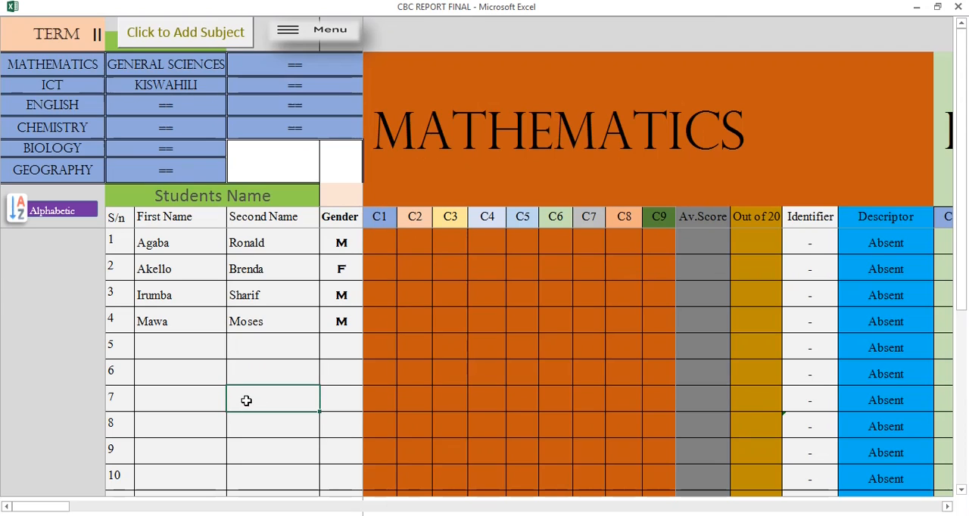
{"action": "type", "text": "R"}
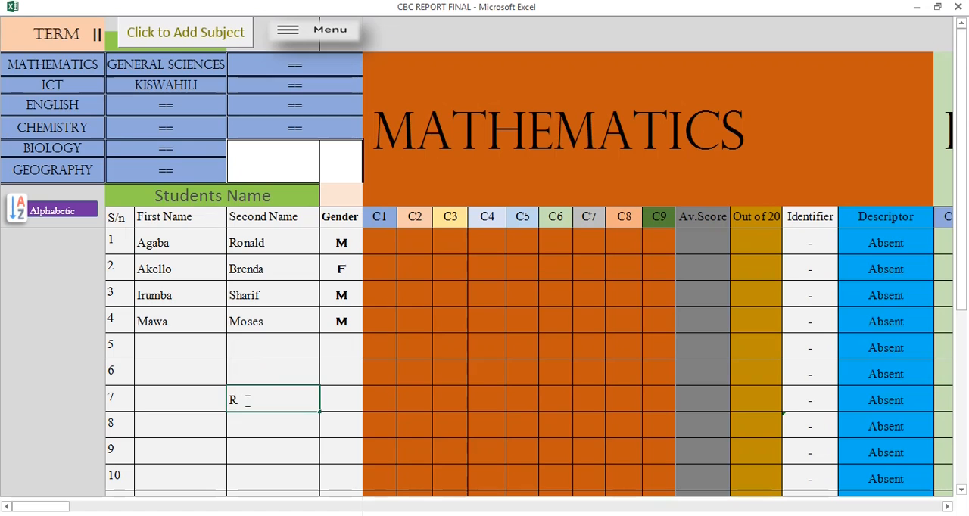
{"action": "type", "text": "ACE"}
{"action": "left_click_drag", "start_coordinate": [235, 399], "coordinate": [229, 400]}
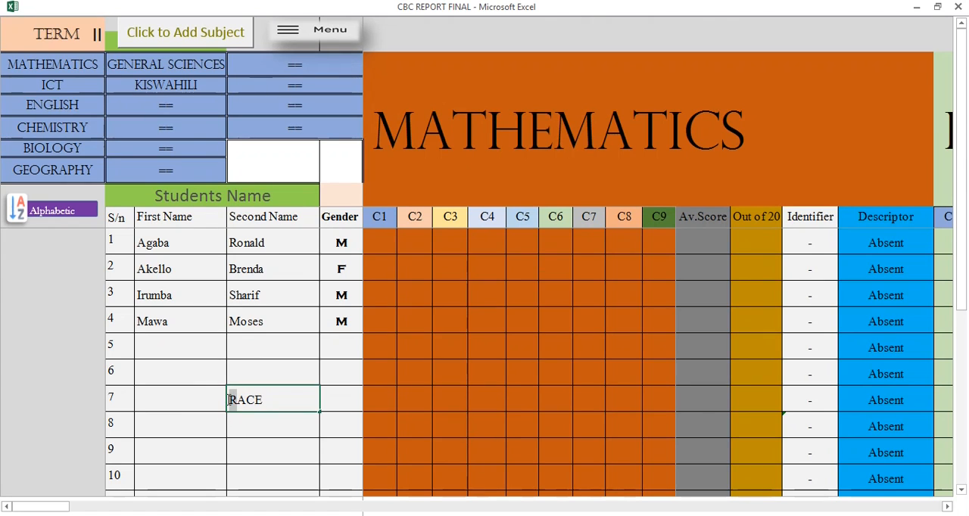
{"action": "left_click", "coordinate": [249, 403]}
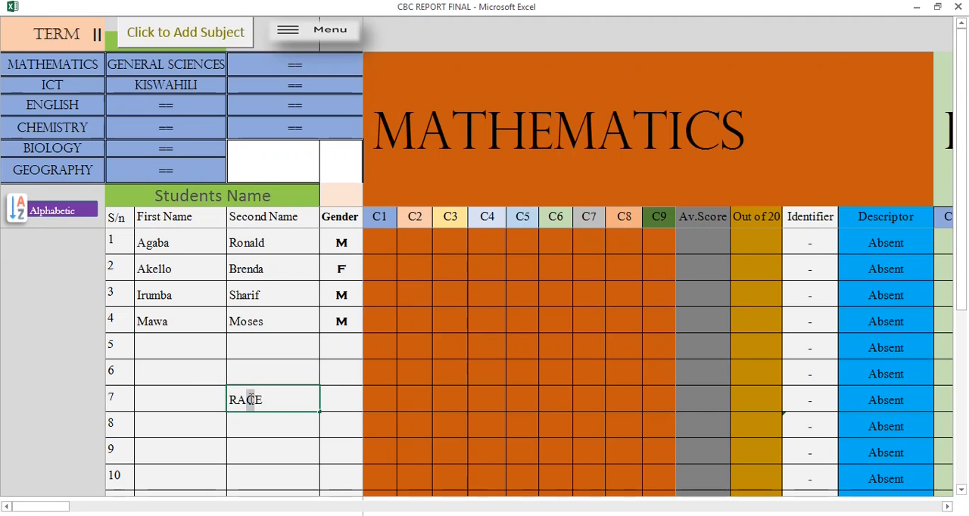
{"action": "left_click_drag", "start_coordinate": [247, 399], "coordinate": [263, 405]}
{"action": "type", "text": "H"}
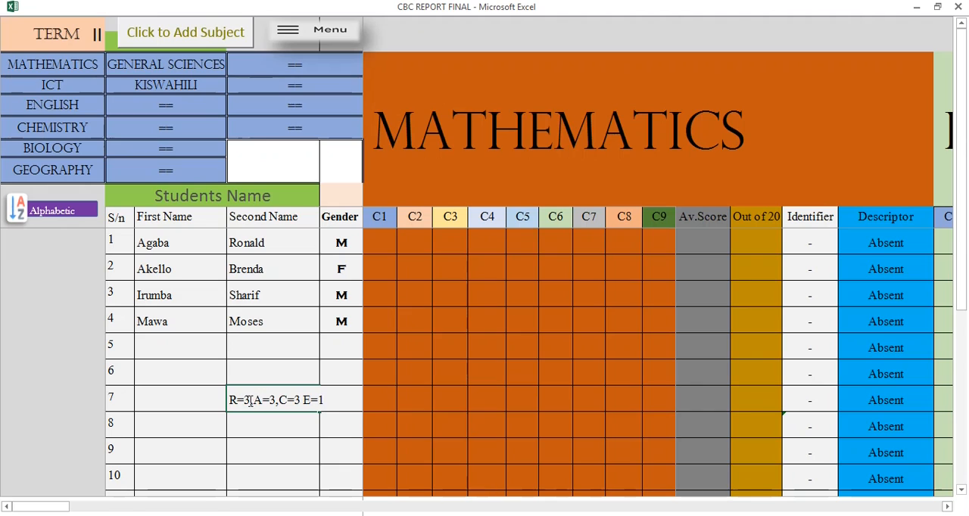
{"action": "left_click_drag", "start_coordinate": [229, 400], "coordinate": [278, 401]}
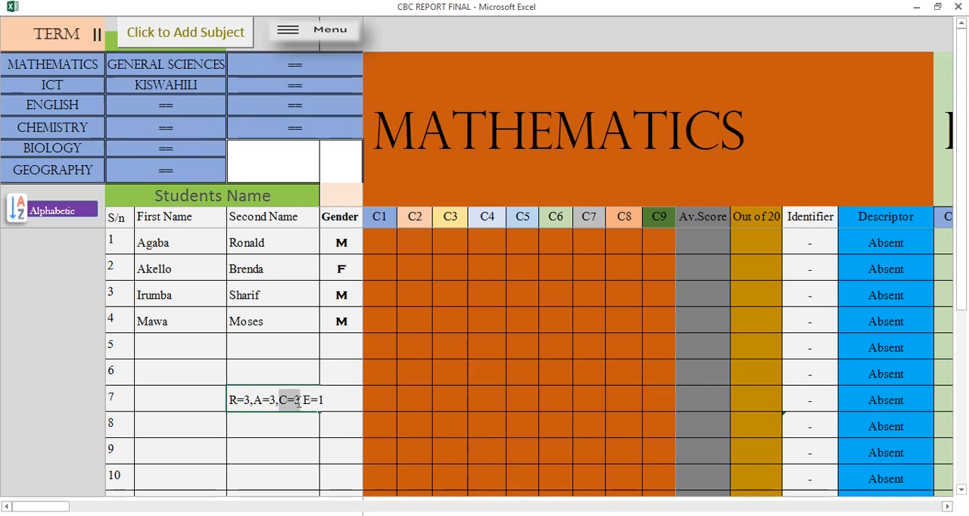
{"action": "type", "text": "1"}
Check the allowed mark range for the first student's Mathematics C1 score and clear the example note from row 7.
{"action": "left_click", "coordinate": [380, 246]}
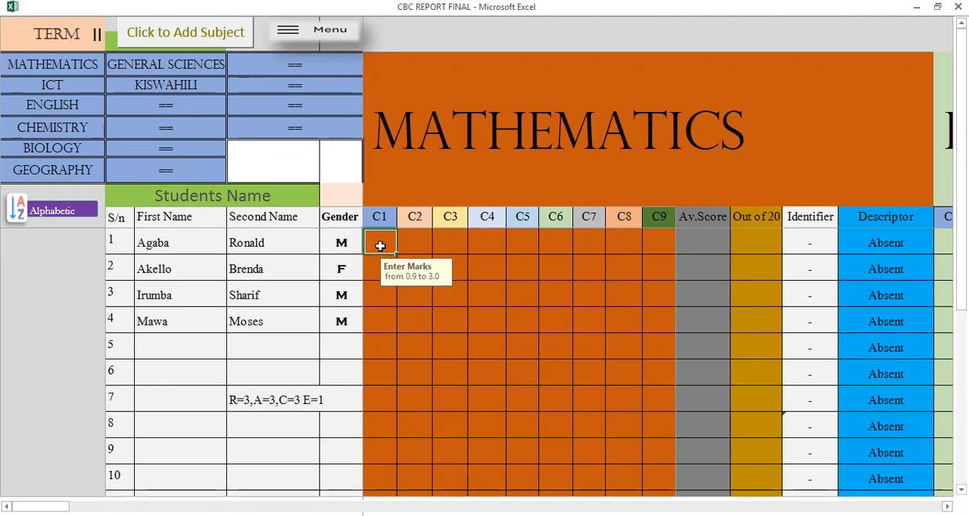
{"action": "left_click", "coordinate": [276, 401]}
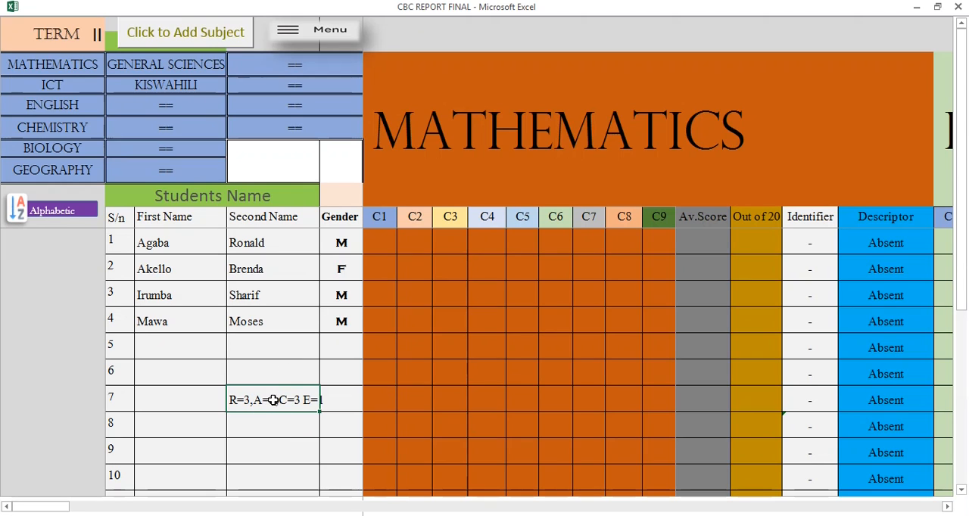
{"action": "left_click", "coordinate": [382, 247]}
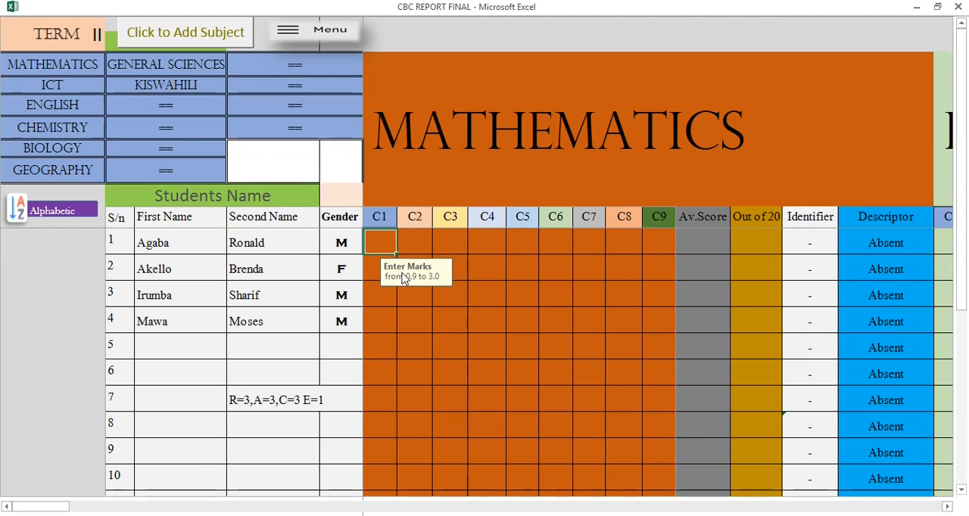
{"action": "left_click", "coordinate": [291, 400]}
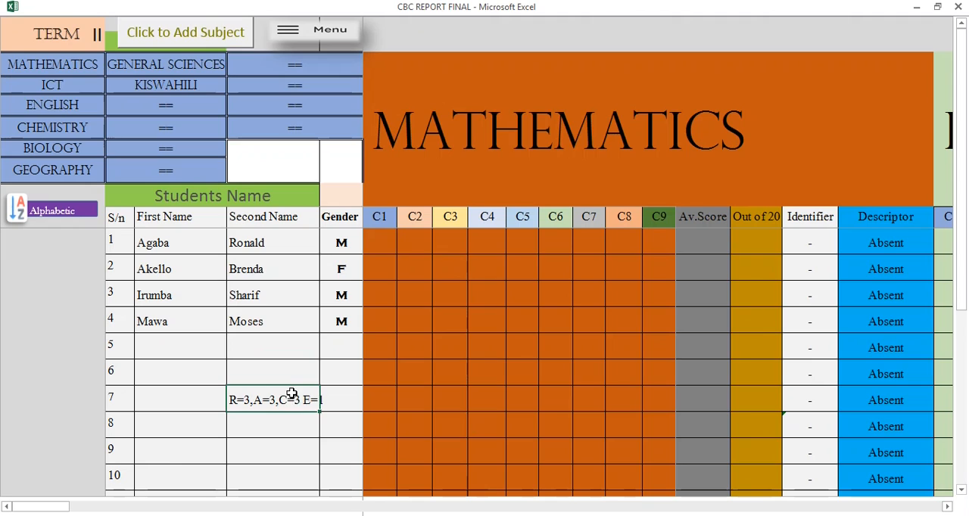
{"action": "key", "text": "BackSpace"}
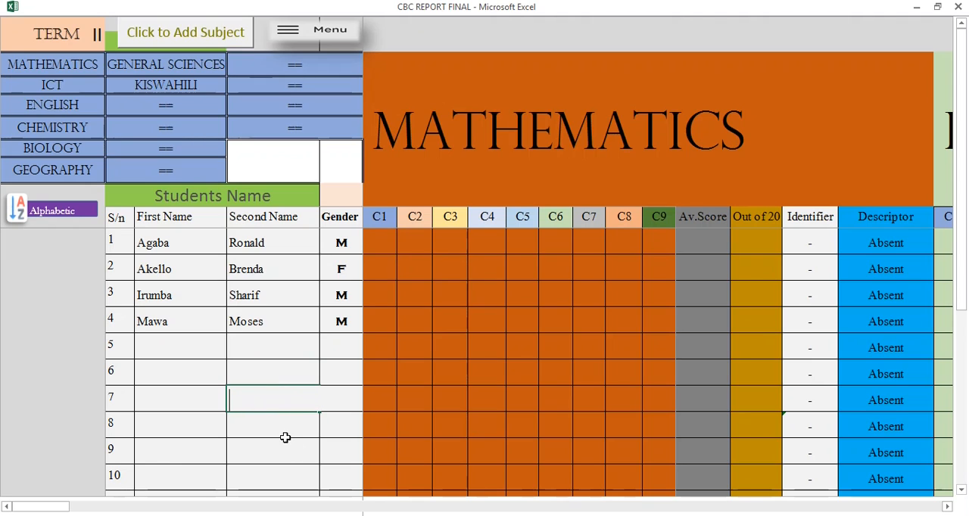
{"action": "key", "text": "Return"}
{"action": "left_click", "coordinate": [261, 401]}
Look through the mark-entry sections of ICT, English, Chemistry, Biology, Geography, Kiswahili and General Sciences, returning to Mathematics.
{"action": "left_click", "coordinate": [383, 243]}
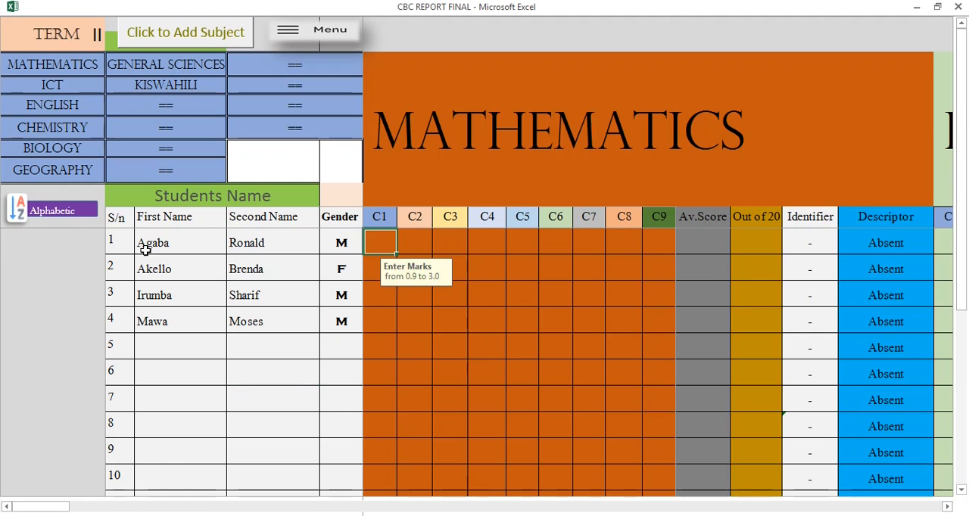
{"action": "left_click", "coordinate": [53, 86]}
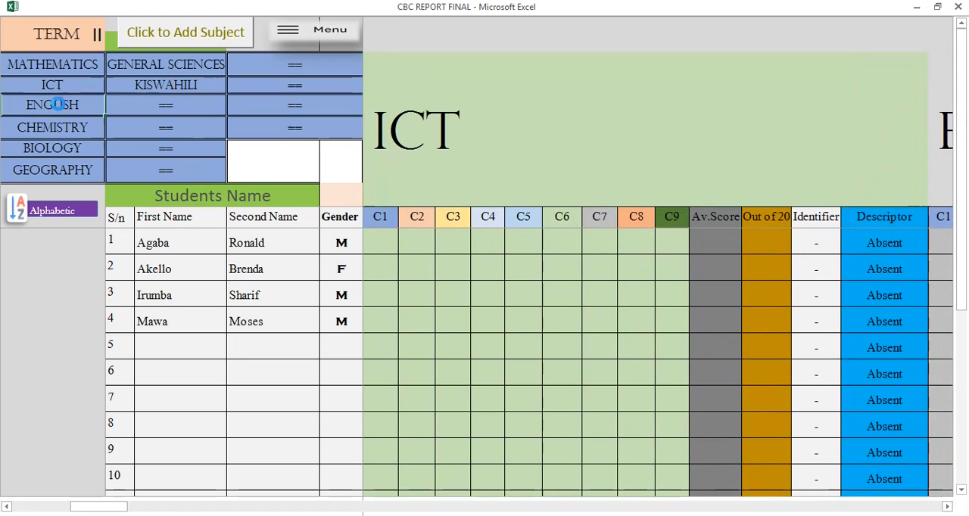
{"action": "left_click", "coordinate": [48, 104]}
{"action": "left_click", "coordinate": [63, 130]}
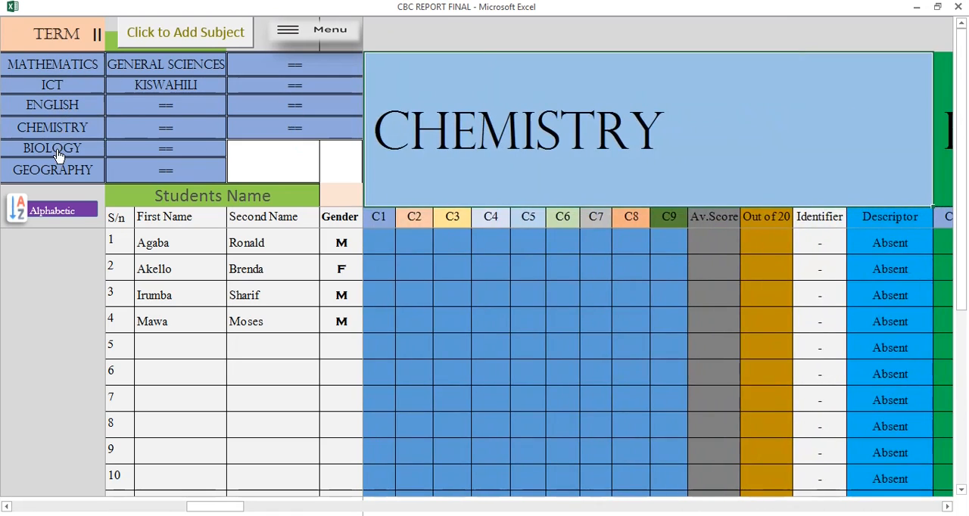
{"action": "left_click", "coordinate": [59, 150]}
{"action": "left_click", "coordinate": [59, 173]}
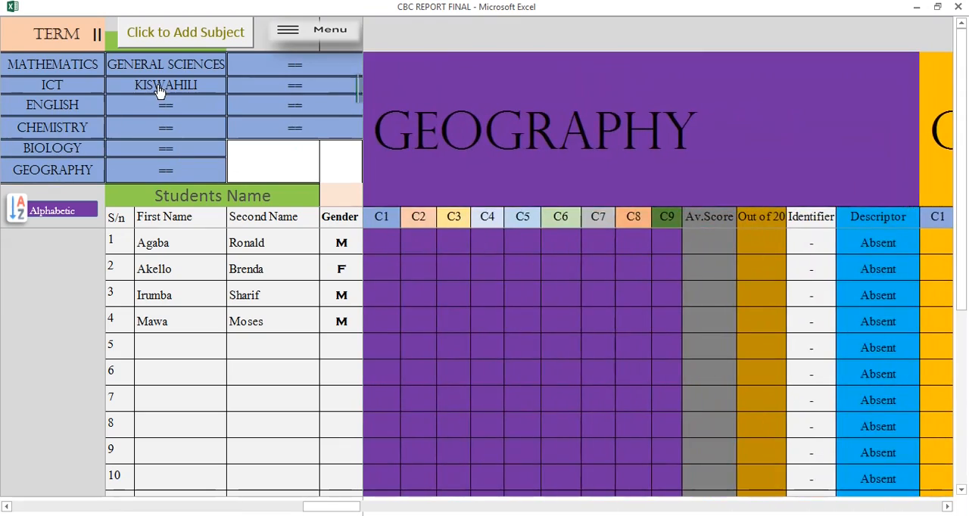
{"action": "left_click", "coordinate": [159, 88]}
{"action": "left_click", "coordinate": [141, 68]}
{"action": "left_click", "coordinate": [55, 65]}
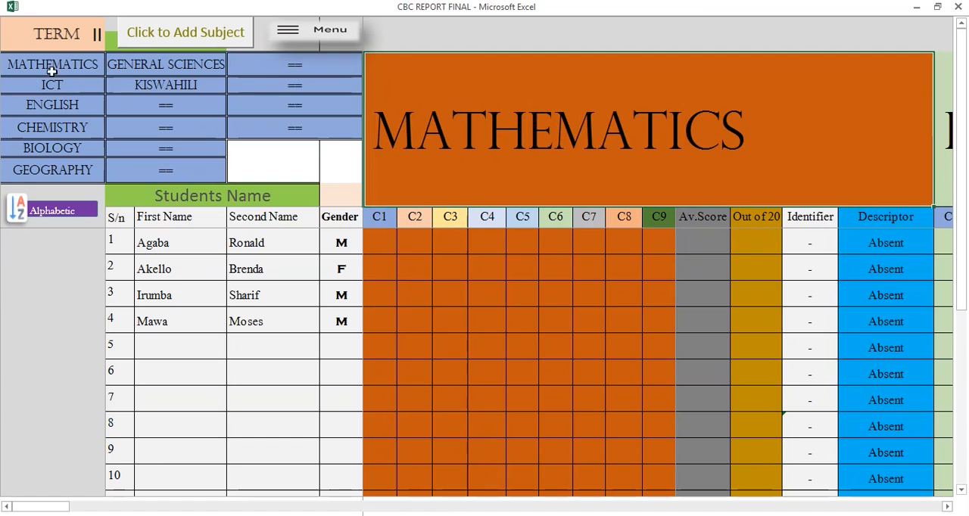
Enter the first student's Mathematics marks: 2.3 for C1 and 1.3 for C2.
{"action": "left_click", "coordinate": [379, 244]}
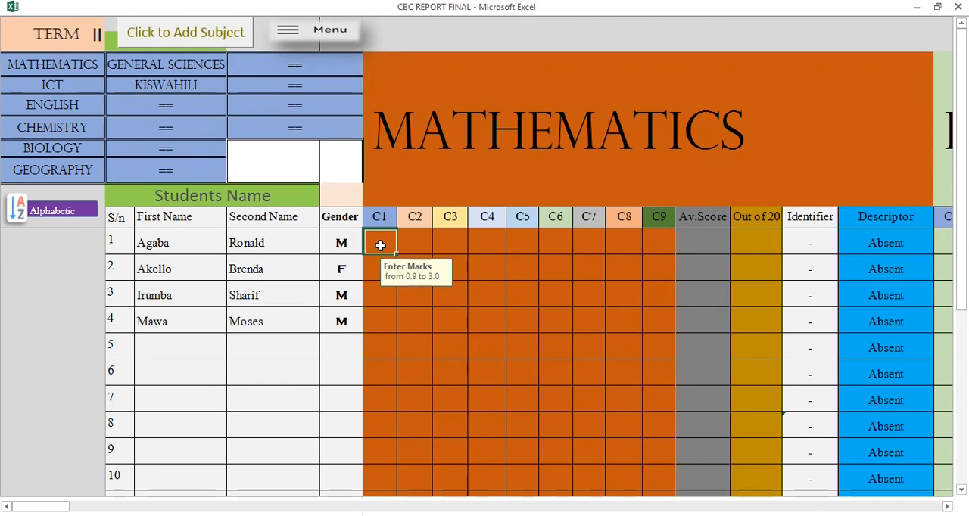
{"action": "type", "text": "2.3"}
{"action": "key", "text": "Tab"}
{"action": "type", "text": "1"}
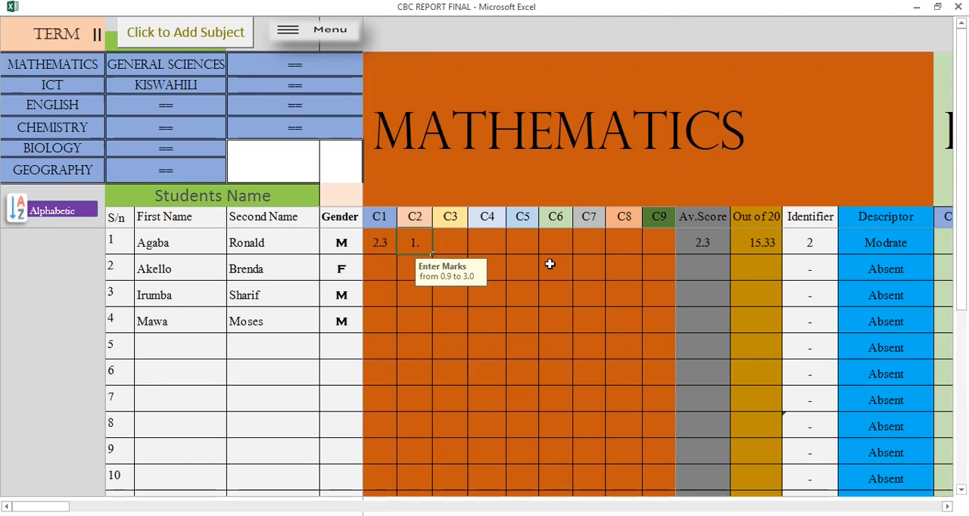
{"action": "key", "text": "Tab"}
Try to enter the out-of-range mark 3.5 as the first student's Mathematics C3 score.
{"action": "type", "text": "3"}
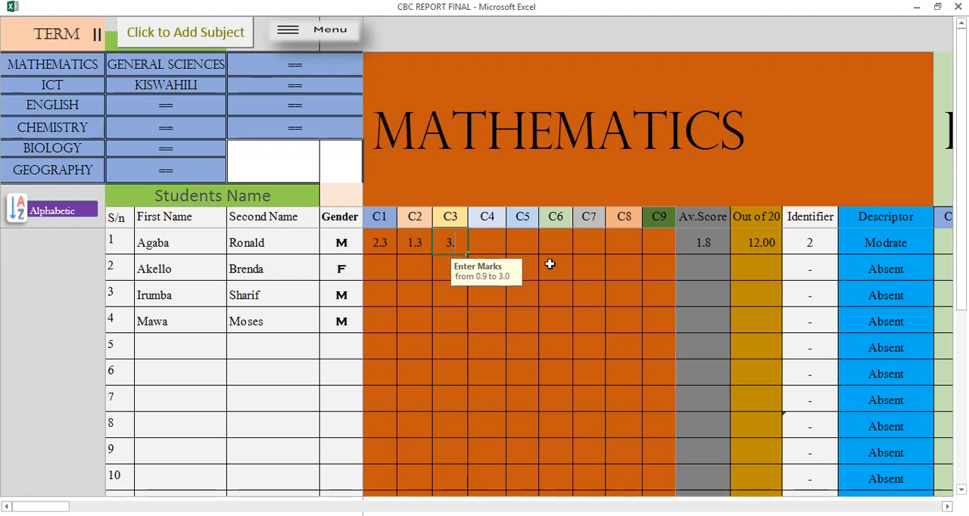
{"action": "type", "text": ".5"}
{"action": "key", "text": "Tab"}
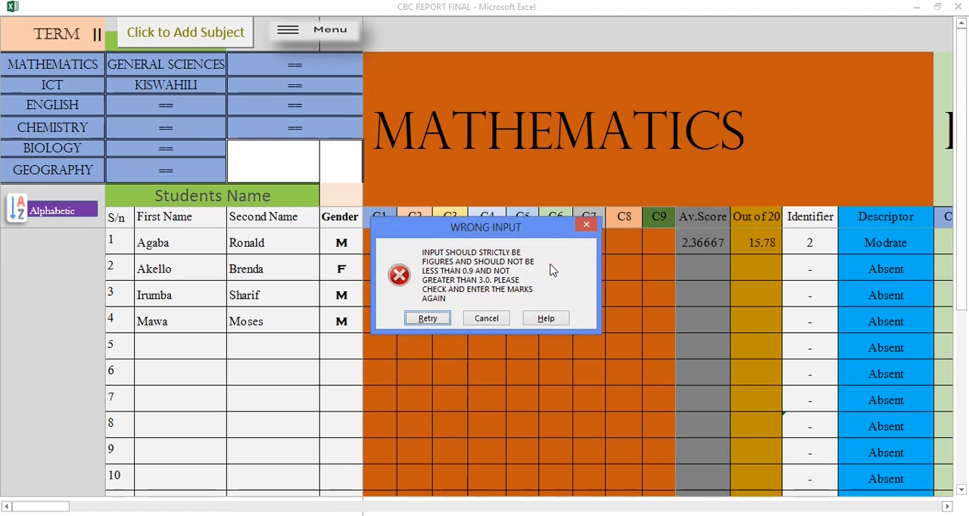
{"action": "left_click", "coordinate": [427, 318]}
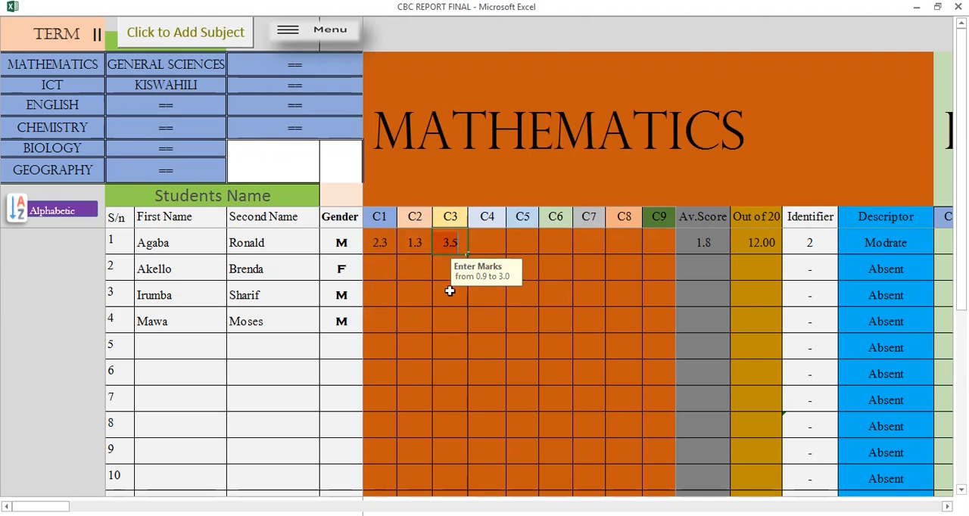
{"action": "key", "text": "Tab"}
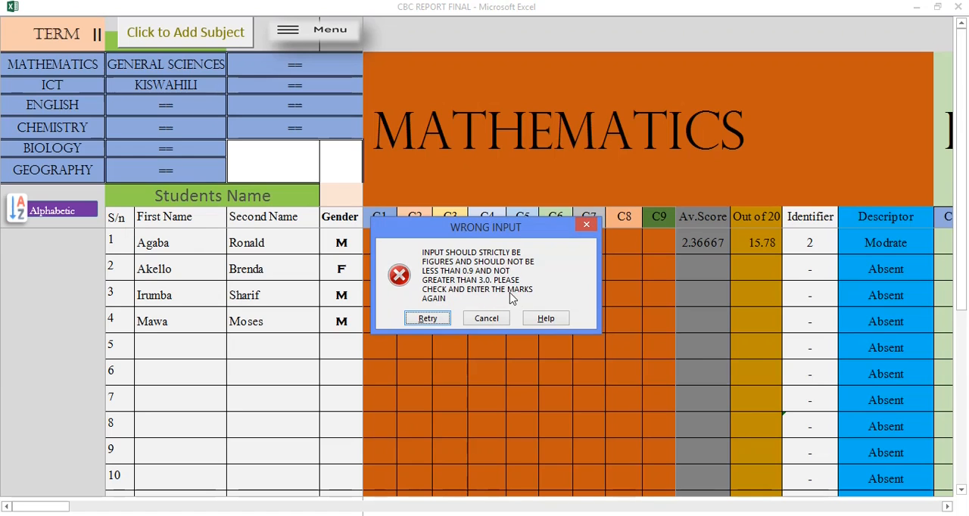
{"action": "left_click", "coordinate": [426, 319]}
Enter 3 as the first student's Mathematics C3 mark.
{"action": "key", "text": "BackSpace"}
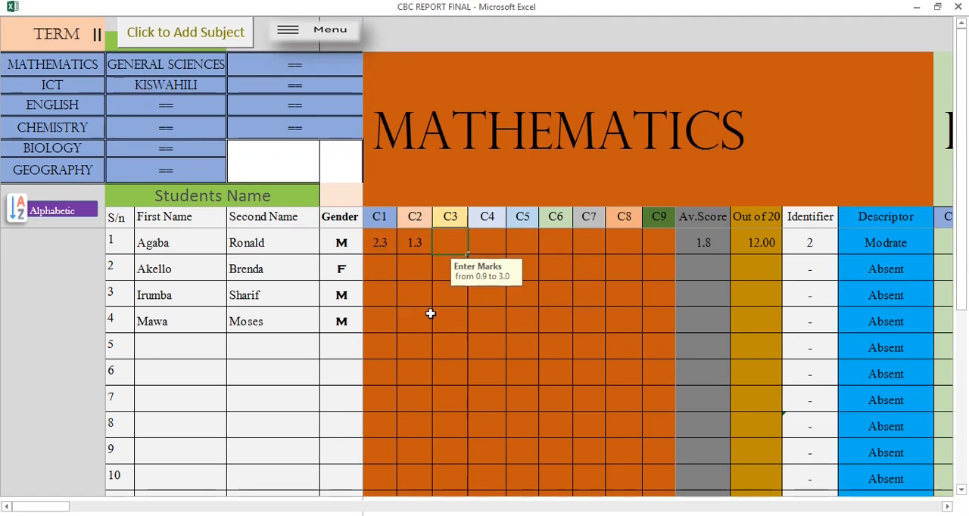
{"action": "type", "text": "3"}
{"action": "key", "text": "Return"}
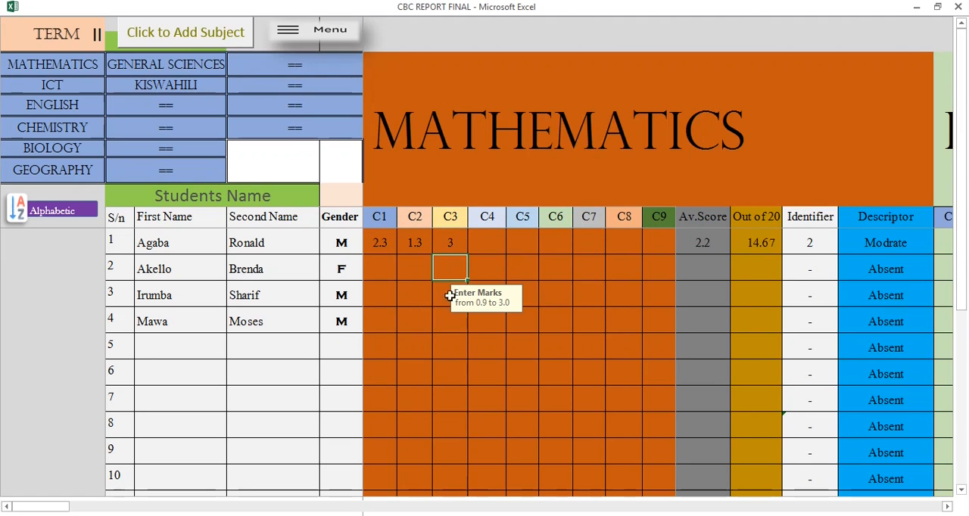
Try to enter the out-of-range mark 0.1 as the first student's Mathematics C4 score.
{"action": "left_click", "coordinate": [486, 242]}
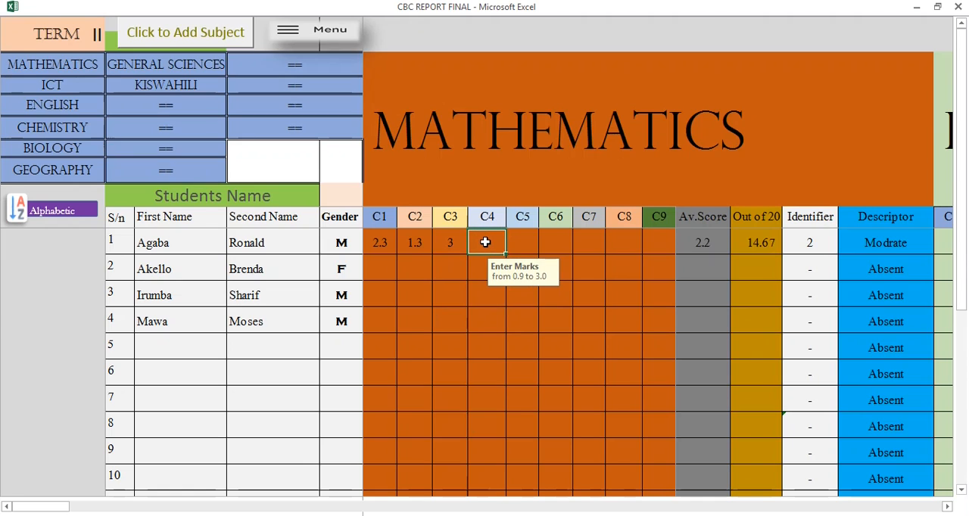
{"action": "type", "text": "0.1"}
{"action": "key", "text": "Return"}
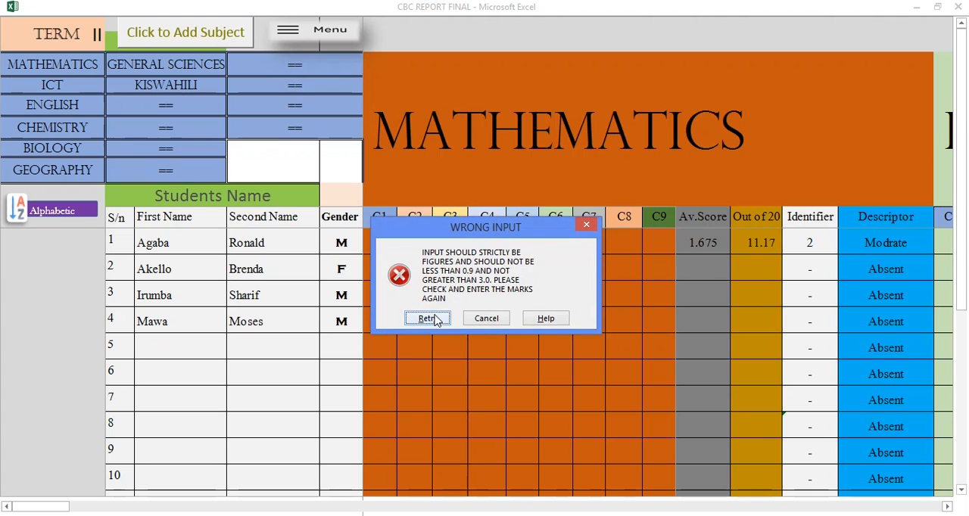
{"action": "left_click", "coordinate": [428, 318]}
Enter 0.9 as the first student's Mathematics C4 mark.
{"action": "key", "text": "BackSpace"}
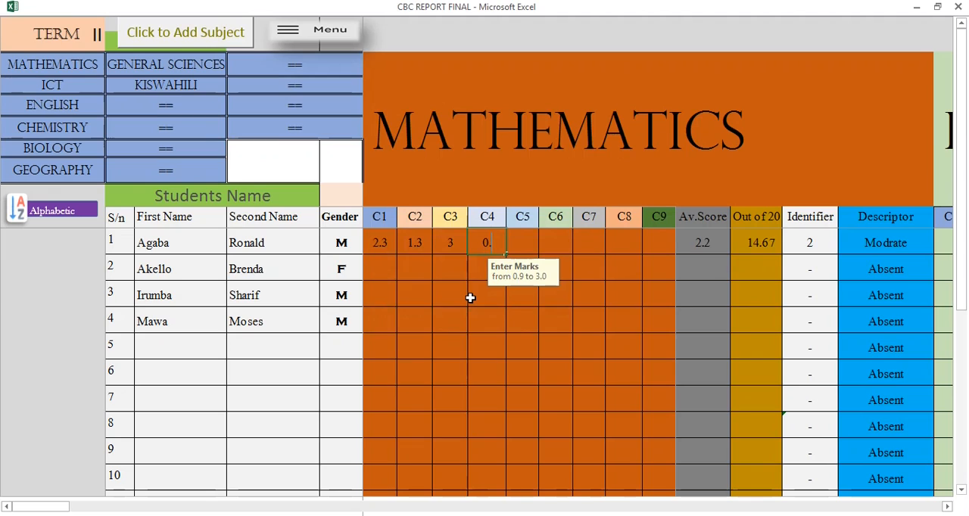
{"action": "type", "text": "0.9"}
{"action": "left_click", "coordinate": [532, 234]}
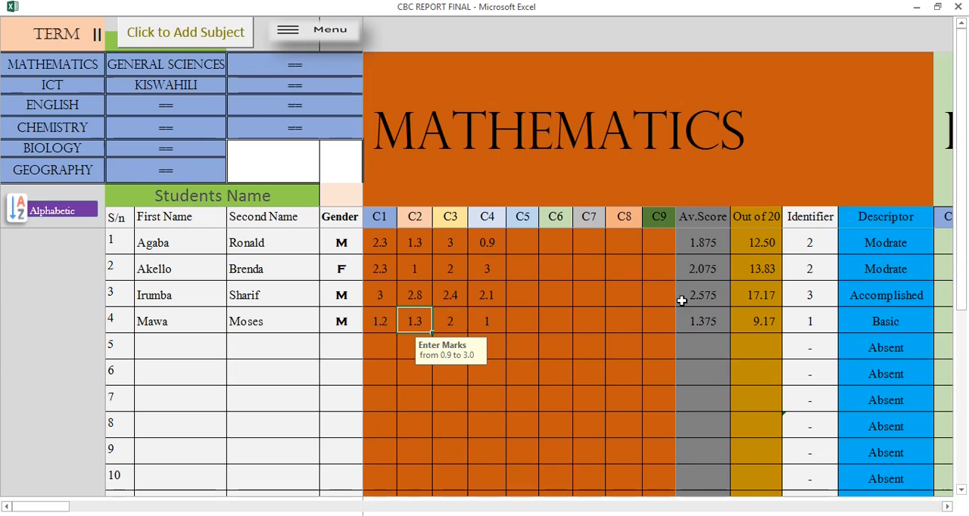
Examine the four students' marks in the ICT and English sections.
{"action": "left_click", "coordinate": [65, 85]}
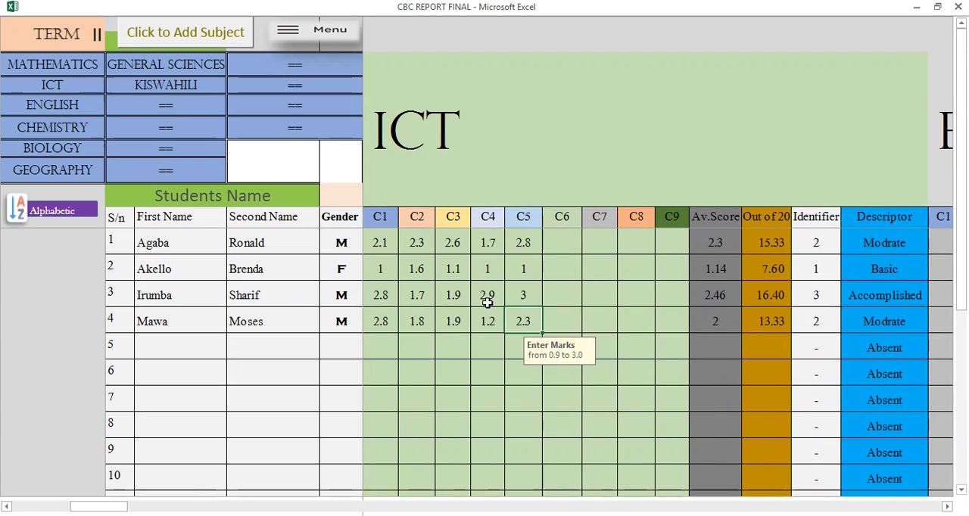
{"action": "left_click", "coordinate": [487, 302]}
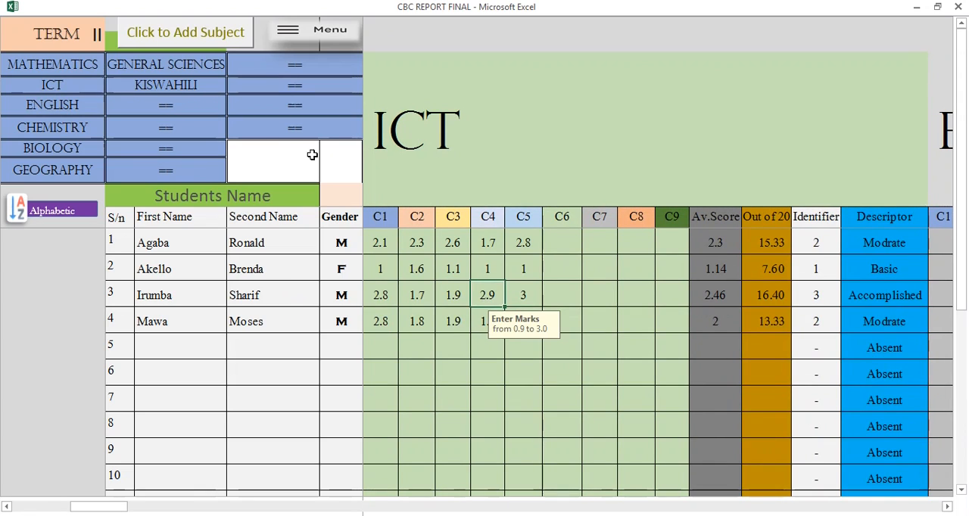
{"action": "left_click", "coordinate": [63, 106]}
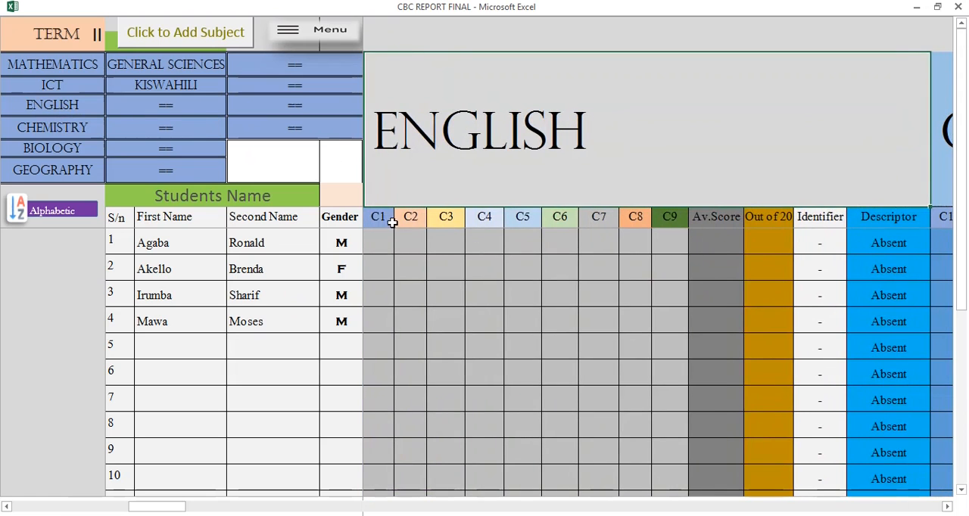
{"action": "left_click", "coordinate": [382, 234]}
{"action": "left_click", "coordinate": [410, 374]}
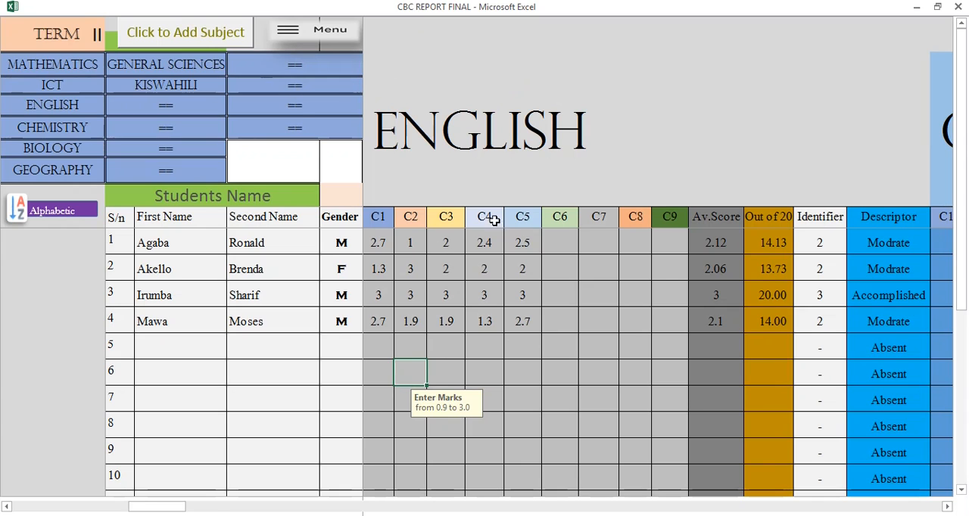
Return to the main menu and open the report card of student number 1 to check the entered marks.
{"action": "left_click", "coordinate": [326, 35]}
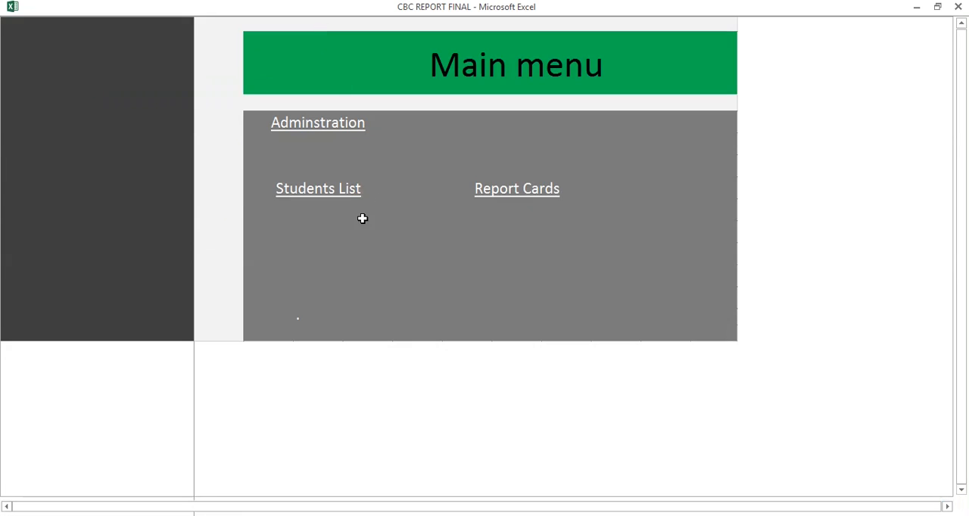
{"action": "left_click", "coordinate": [499, 203]}
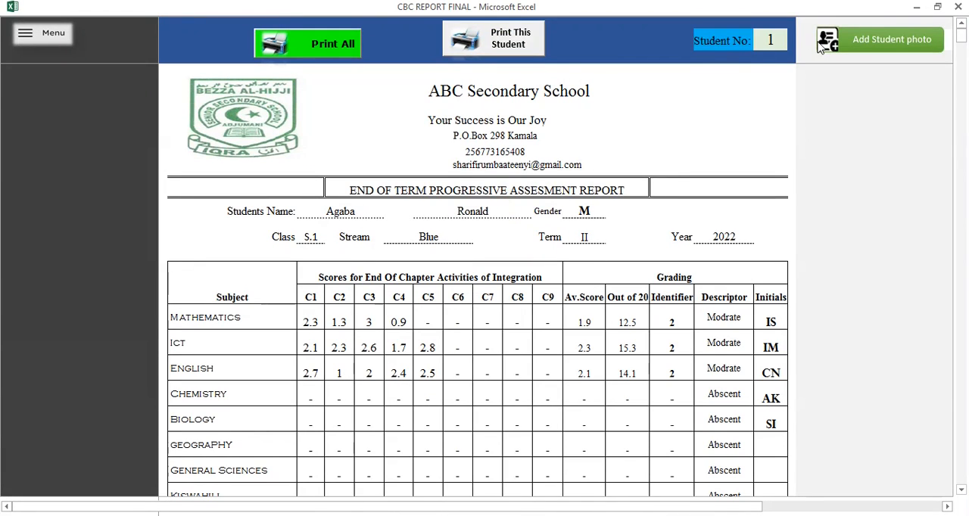
Compare the marks in the students list with those on the report card of student number 1.
{"action": "left_click", "coordinate": [49, 38]}
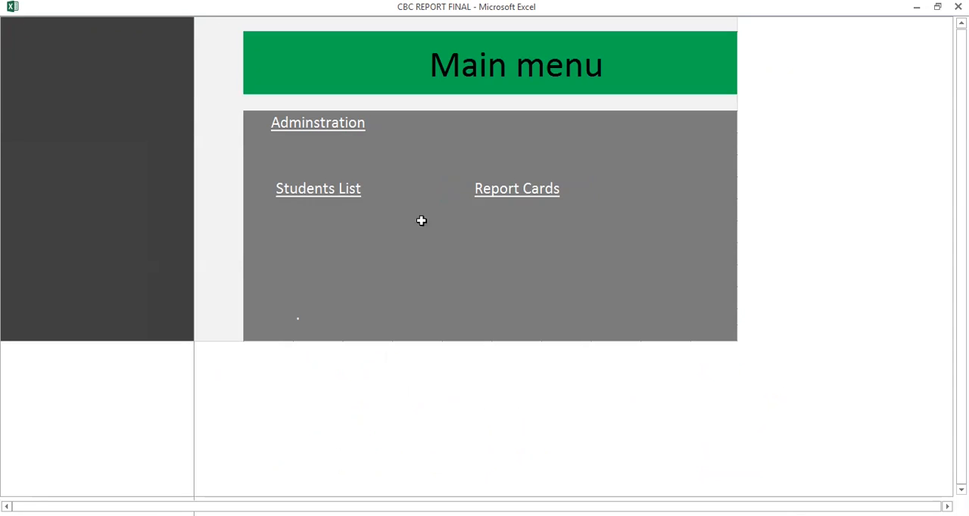
{"action": "left_click", "coordinate": [337, 196]}
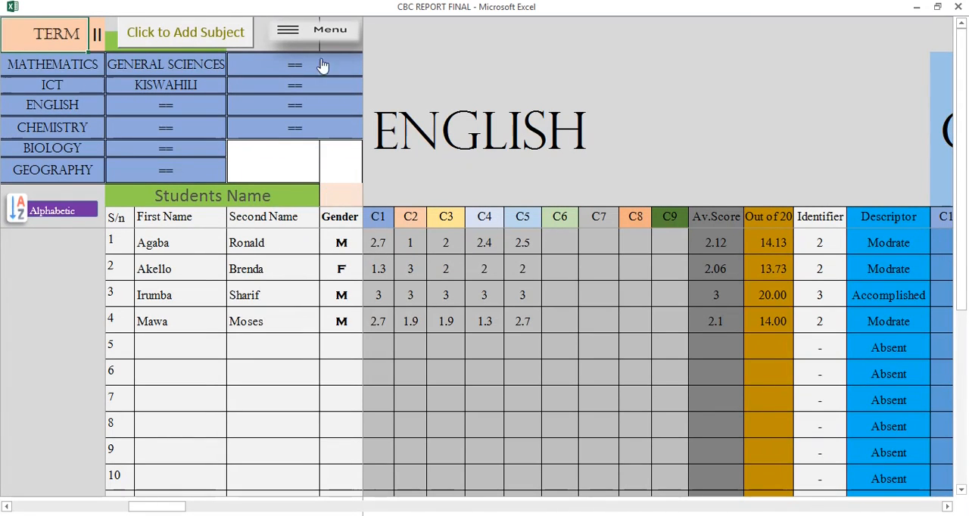
{"action": "left_click", "coordinate": [312, 30]}
{"action": "left_click", "coordinate": [507, 190]}
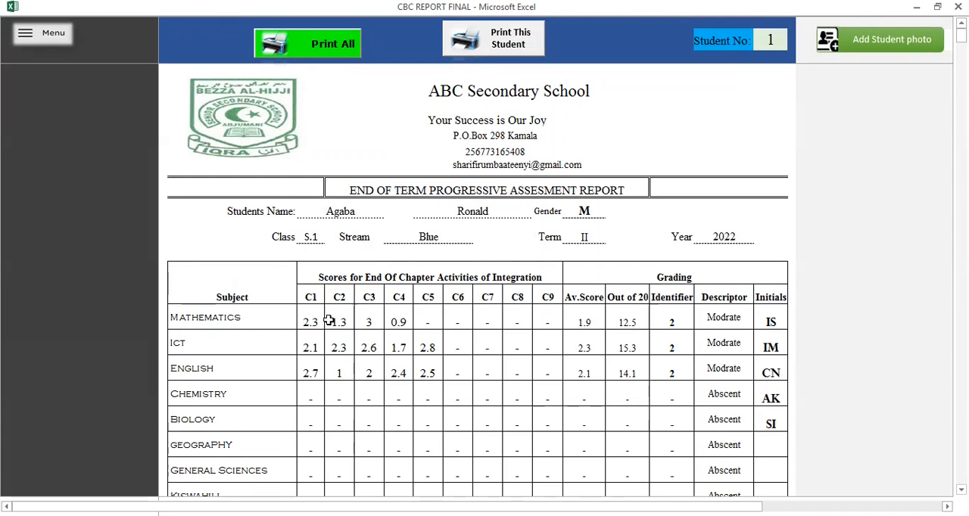
{"action": "left_click", "coordinate": [57, 36]}
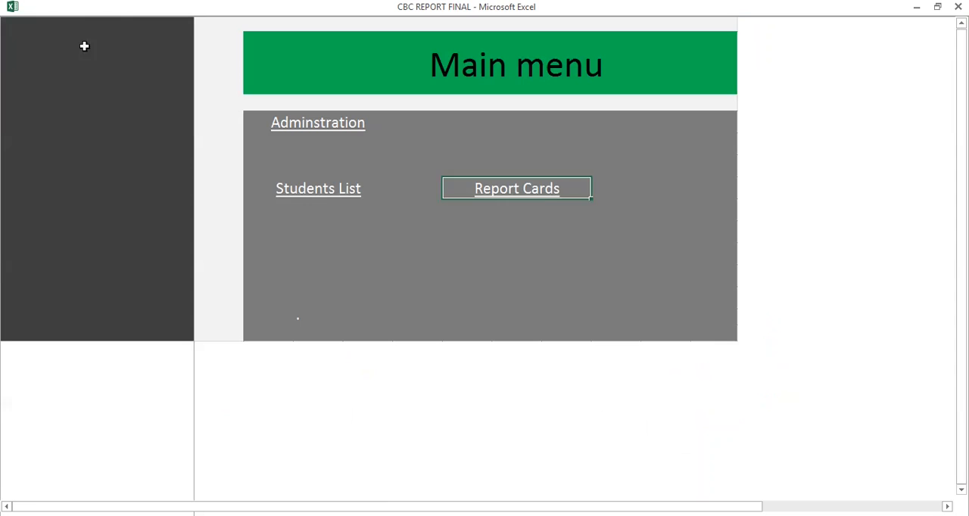
{"action": "left_click", "coordinate": [337, 190]}
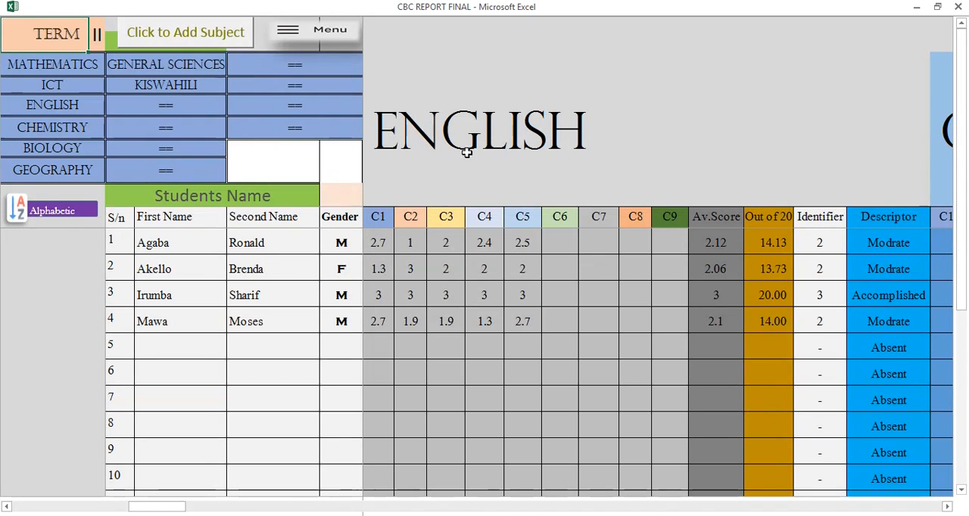
{"action": "left_click", "coordinate": [331, 33]}
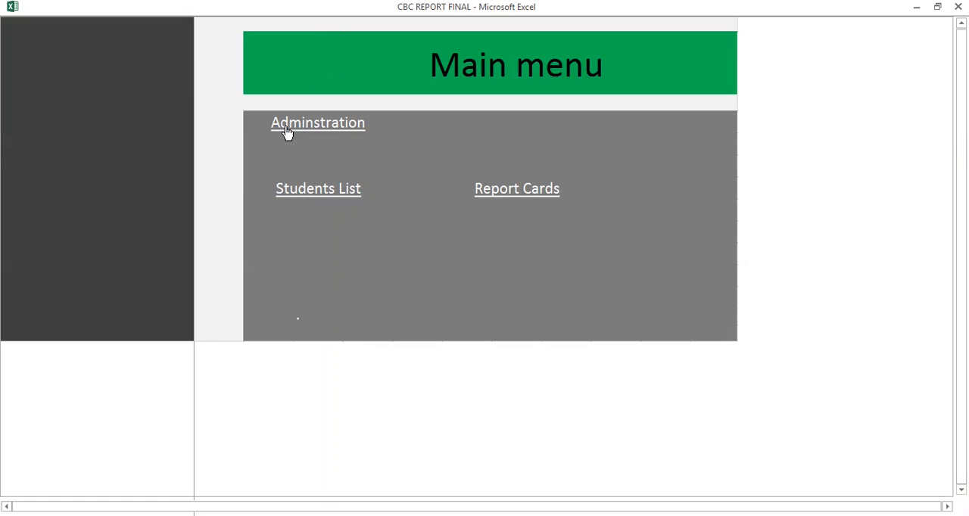
Open the report cards and view the reports of student numbers 2, 3 and 4 in turn.
{"action": "left_click", "coordinate": [527, 195]}
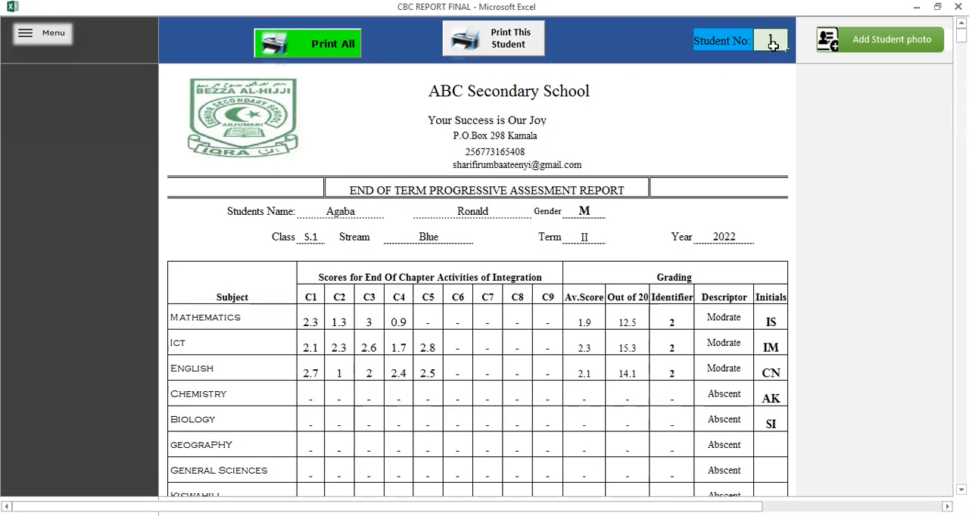
{"action": "type", "text": "2"}
{"action": "key", "text": "Return"}
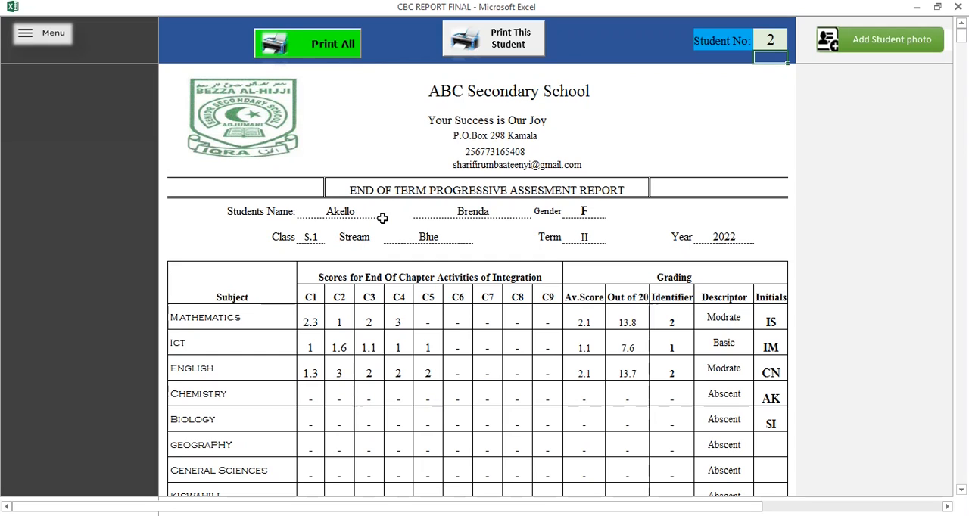
{"action": "left_click", "coordinate": [769, 44]}
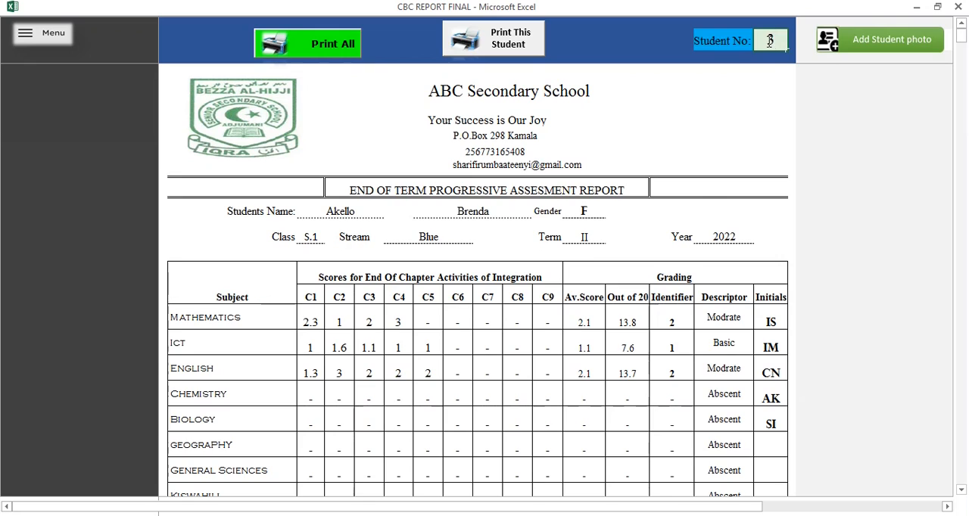
{"action": "key", "text": "Return"}
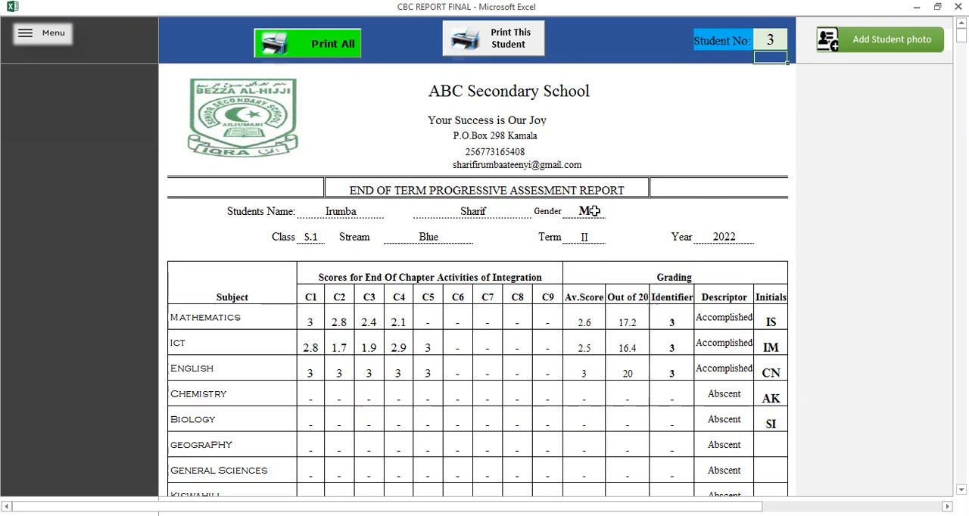
{"action": "left_click", "coordinate": [777, 43]}
{"action": "type", "text": "4"}
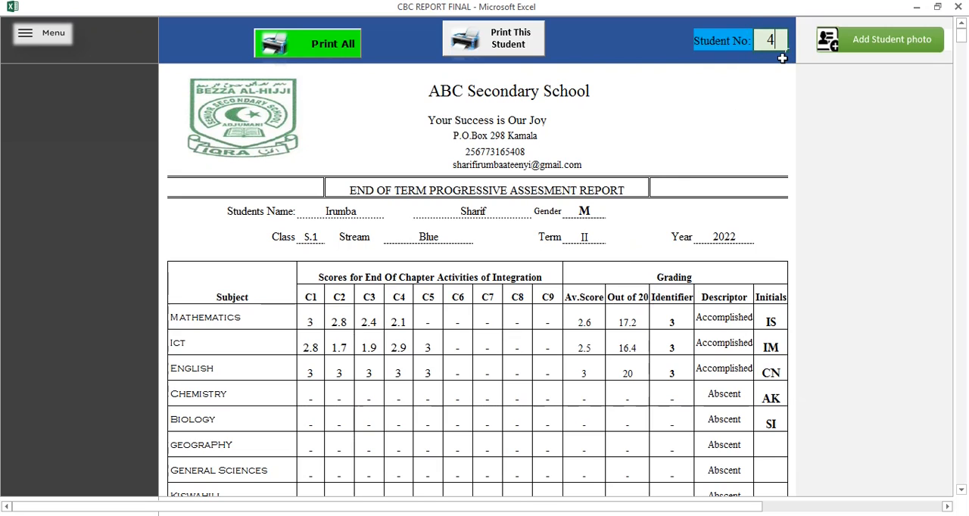
{"action": "key", "text": "Return"}
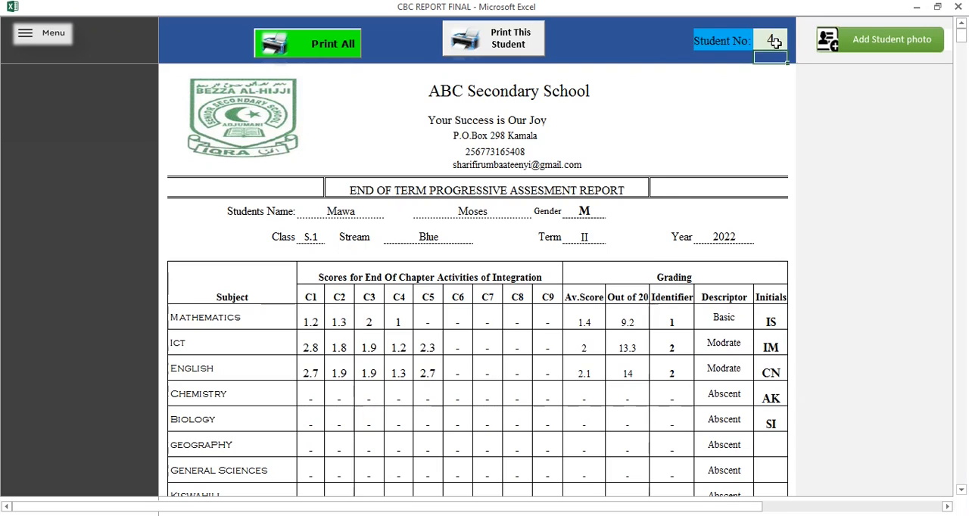
View the report card for the unused student number 5, and return to student number 1.
{"action": "left_click", "coordinate": [775, 43]}
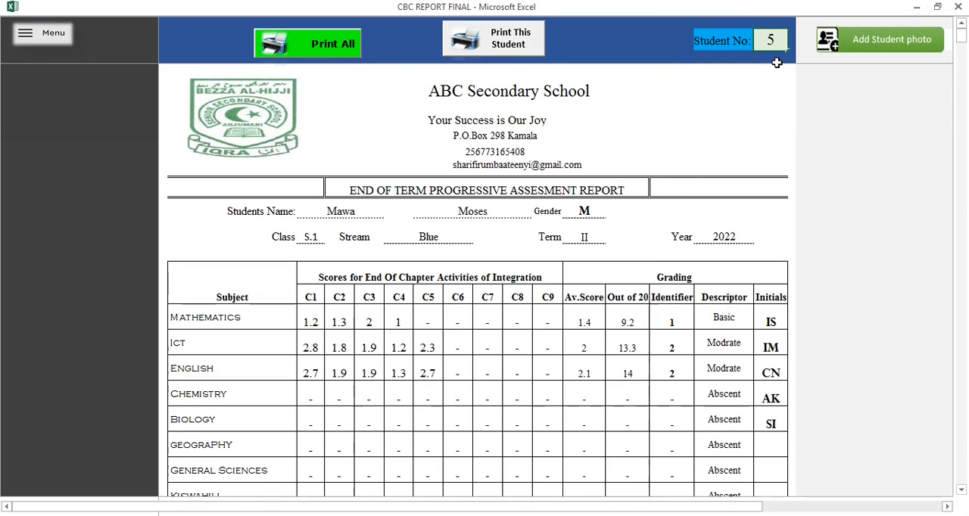
{"action": "key", "text": "Return"}
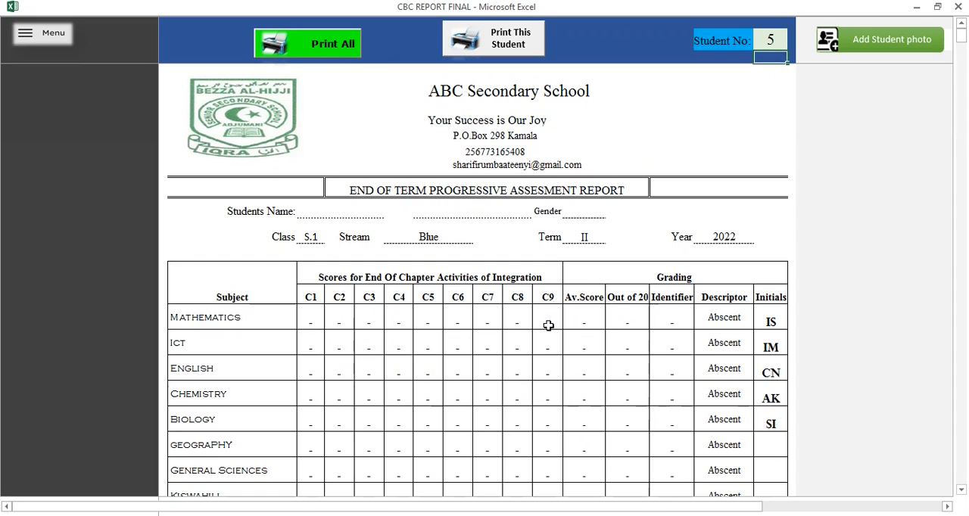
{"action": "left_click", "coordinate": [769, 42]}
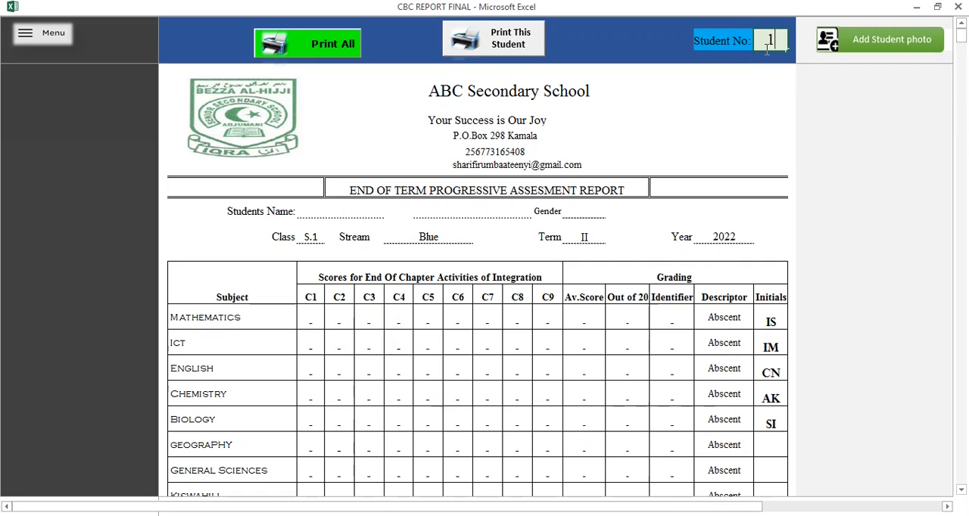
{"action": "key", "text": "Return"}
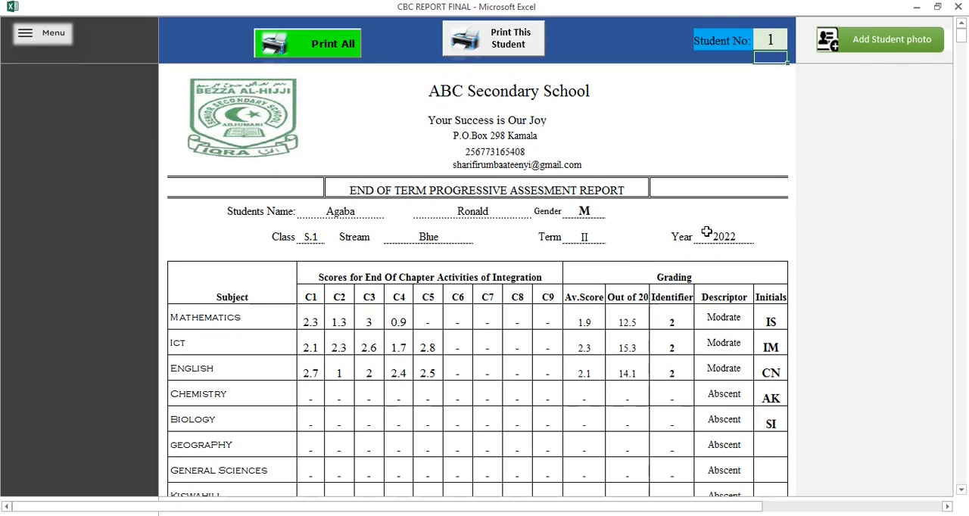
Open the student photo list and insert the second picture from Desktop > Bezza term 2 2022 > bezza photos for student 1.
{"action": "left_click", "coordinate": [892, 44]}
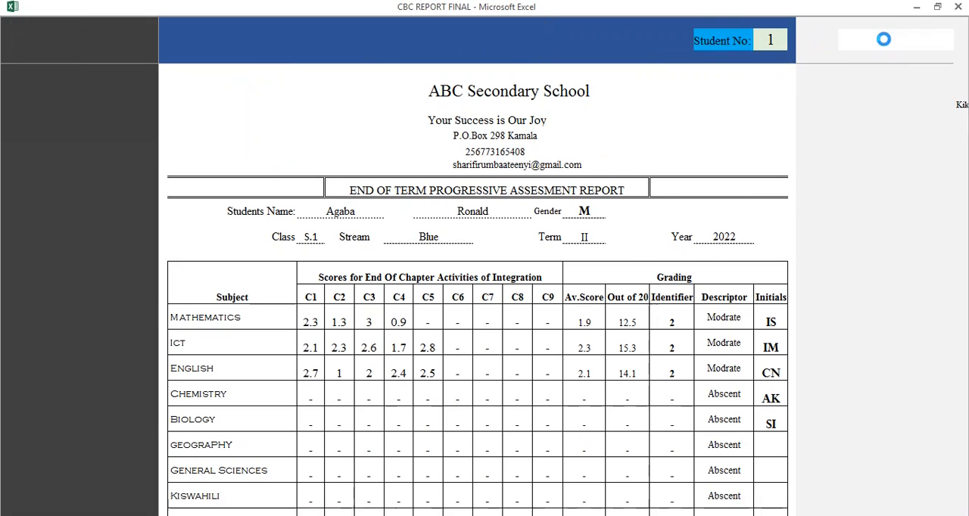
{"action": "left_click", "coordinate": [387, 247]}
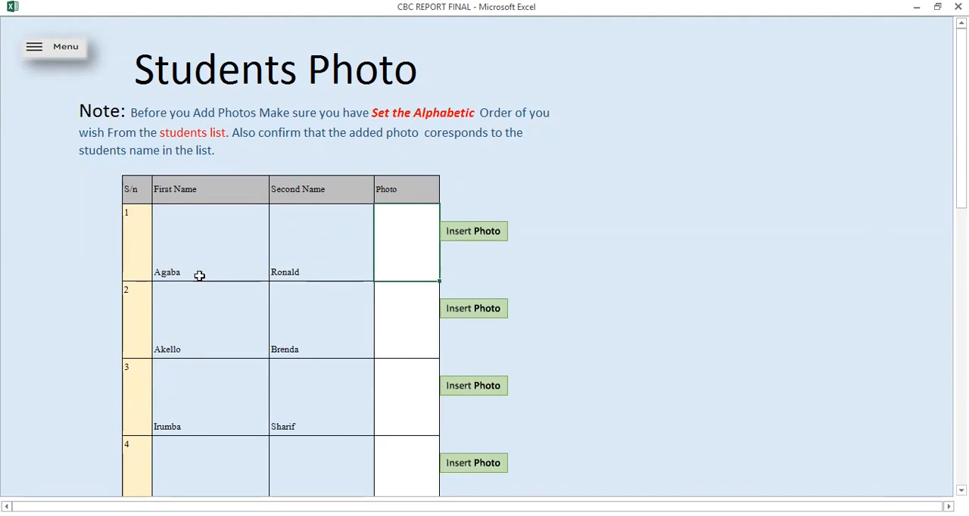
{"action": "left_click", "coordinate": [493, 231]}
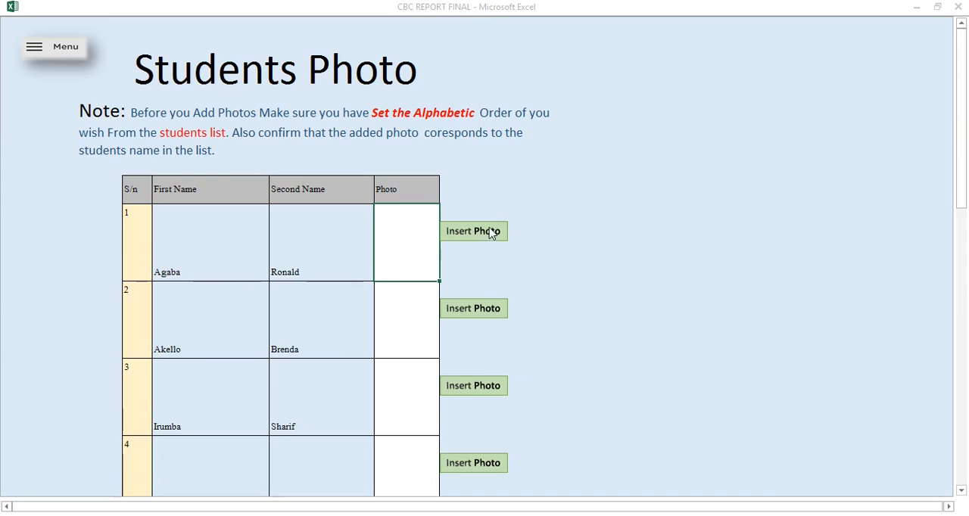
{"action": "left_click", "coordinate": [47, 154]}
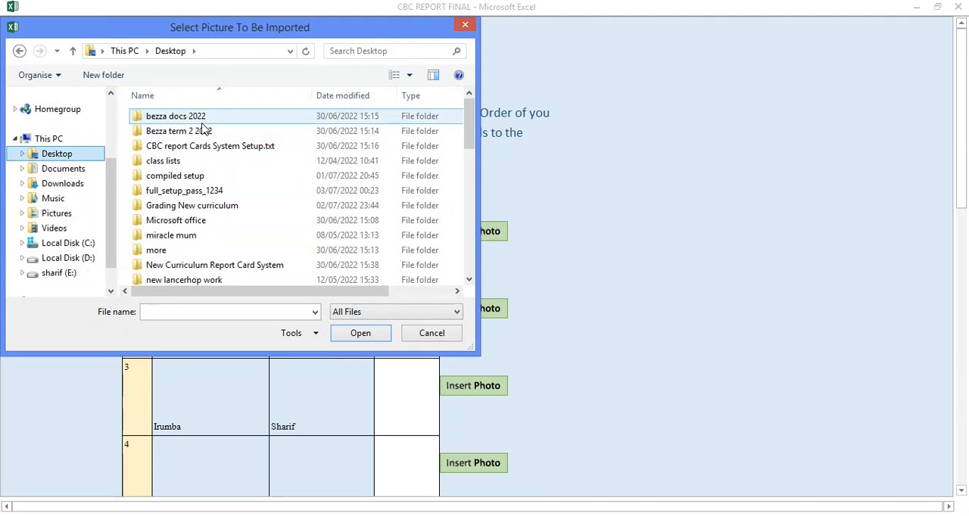
{"action": "left_click", "coordinate": [205, 132]}
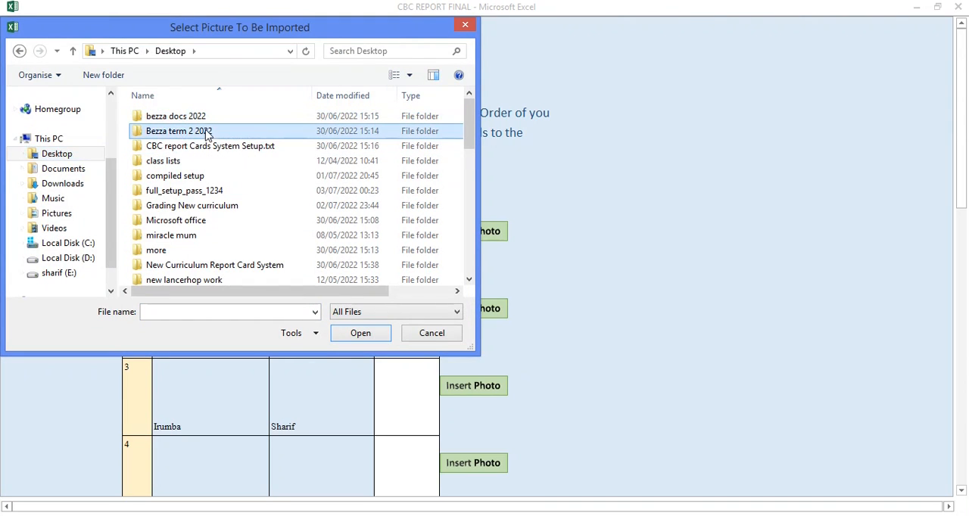
{"action": "double_click", "coordinate": [206, 133]}
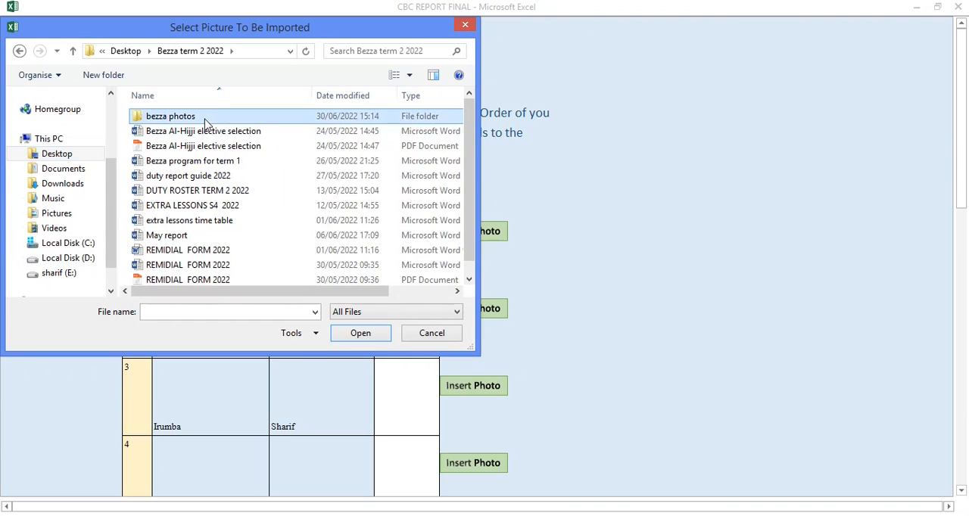
{"action": "double_click", "coordinate": [182, 116]}
{"action": "left_click", "coordinate": [236, 144]}
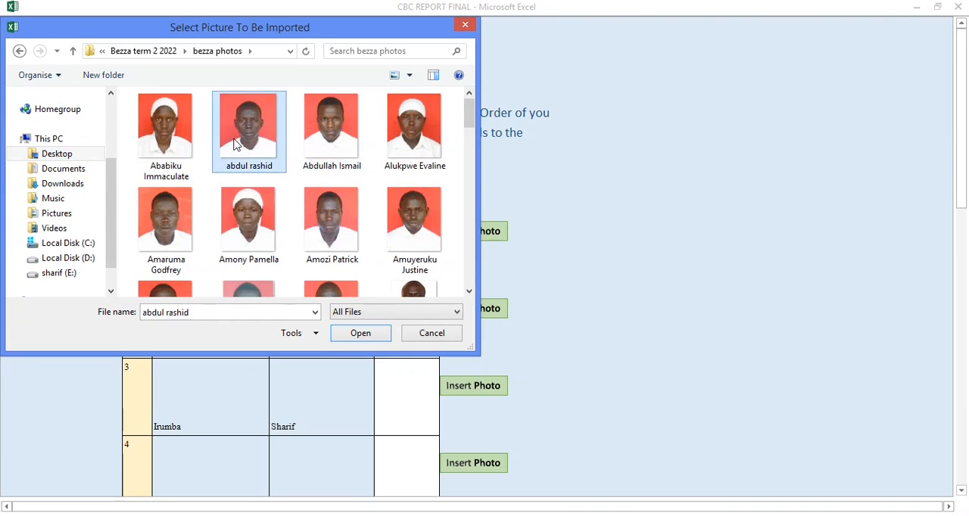
{"action": "left_click", "coordinate": [337, 328]}
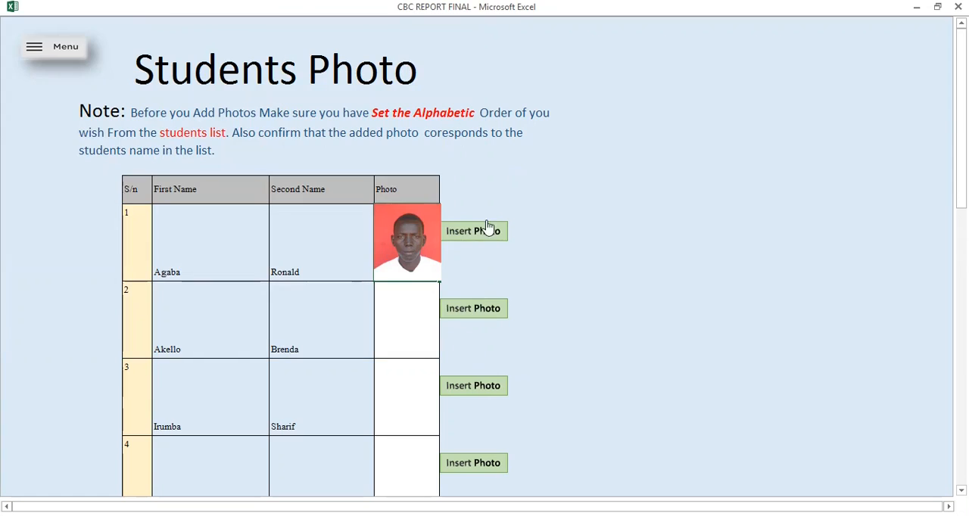
Insert the fourth picture in the bezza photos folder as the photo of student 2.
{"action": "left_click", "coordinate": [461, 310]}
{"action": "left_click", "coordinate": [322, 140]}
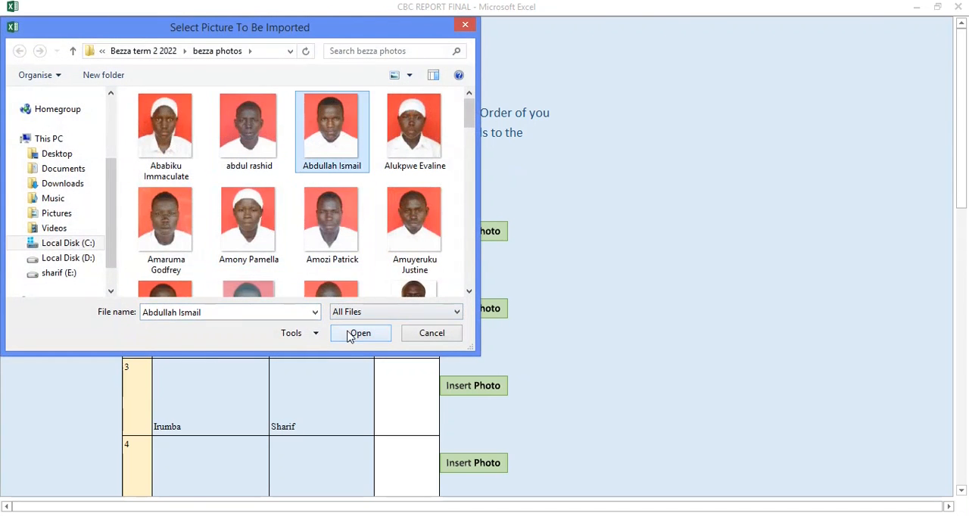
{"action": "left_click", "coordinate": [411, 151]}
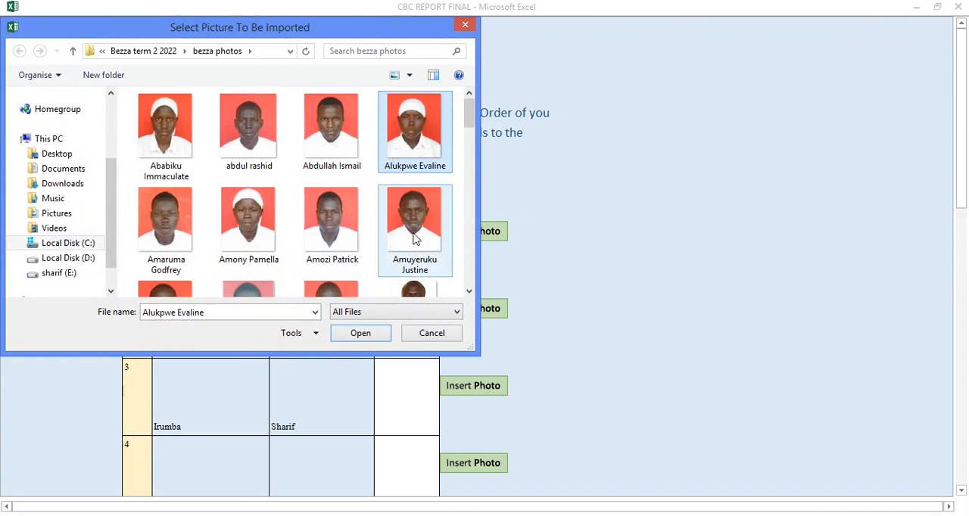
{"action": "left_click", "coordinate": [361, 334]}
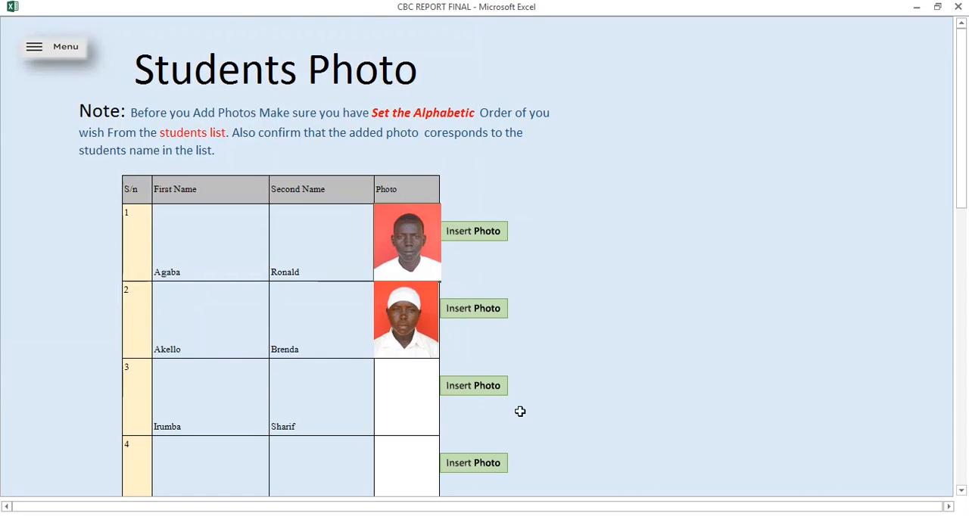
Insert the third picture in the bezza photos folder as the photo of student 3.
{"action": "left_click", "coordinate": [479, 390]}
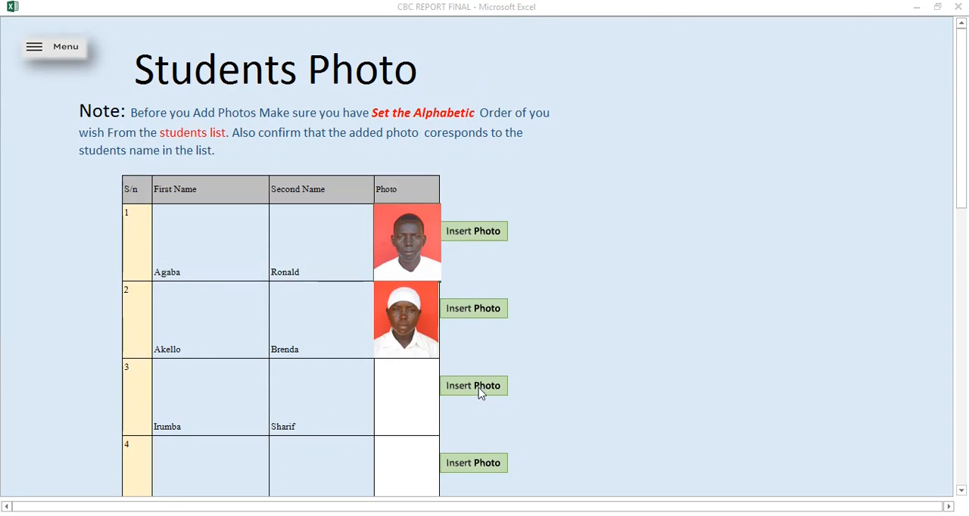
{"action": "left_click", "coordinate": [331, 127]}
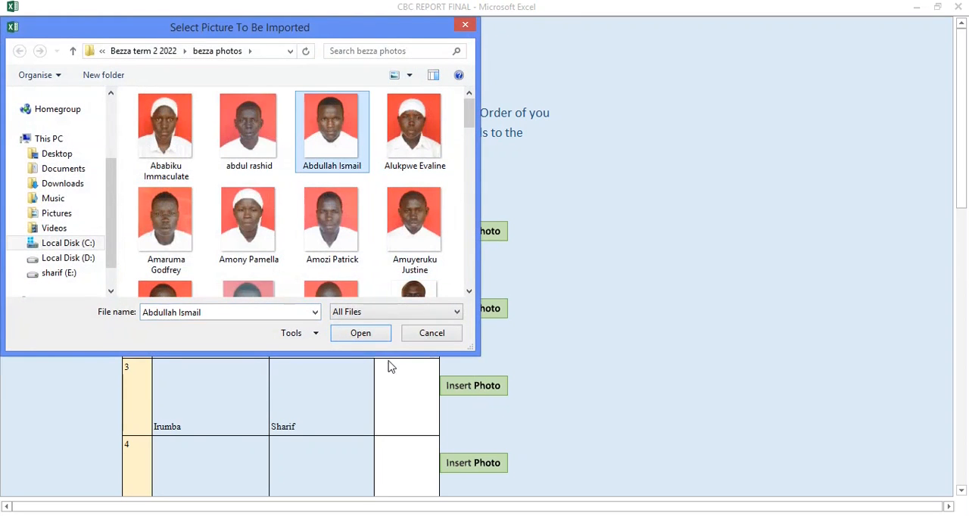
{"action": "left_click", "coordinate": [356, 334]}
Insert the third picture in the second row of the bezza photos folder as the photo of student 4.
{"action": "left_click", "coordinate": [961, 490]}
{"action": "left_click", "coordinate": [961, 490]}
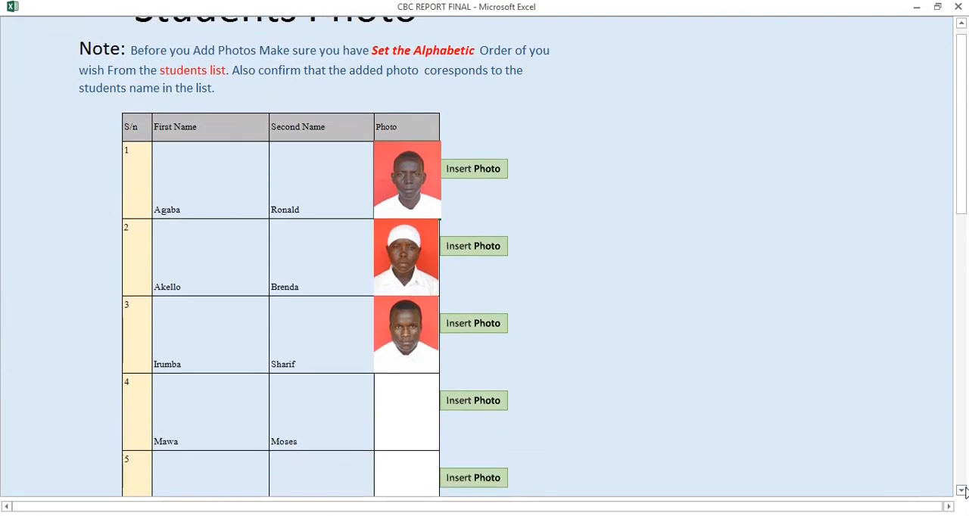
{"action": "left_click", "coordinate": [498, 398]}
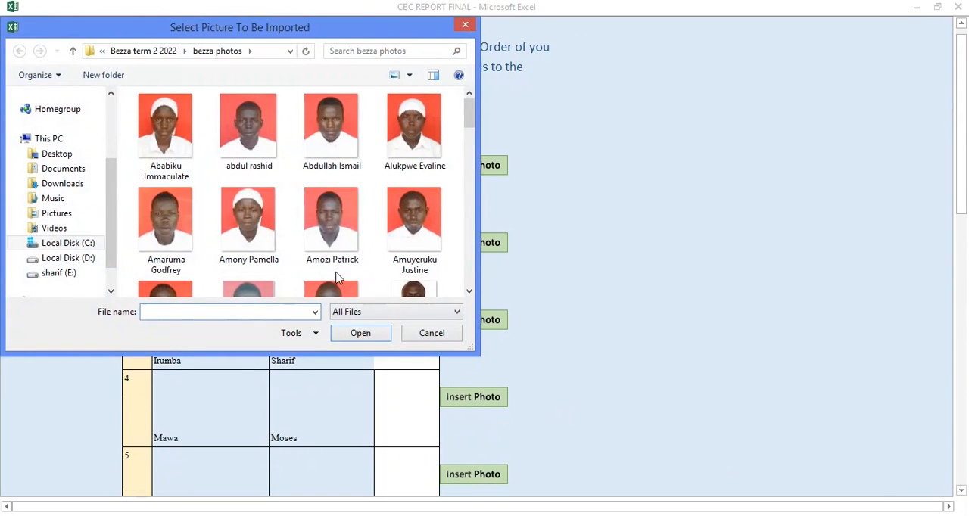
{"action": "left_click", "coordinate": [342, 233]}
{"action": "left_click", "coordinate": [376, 339]}
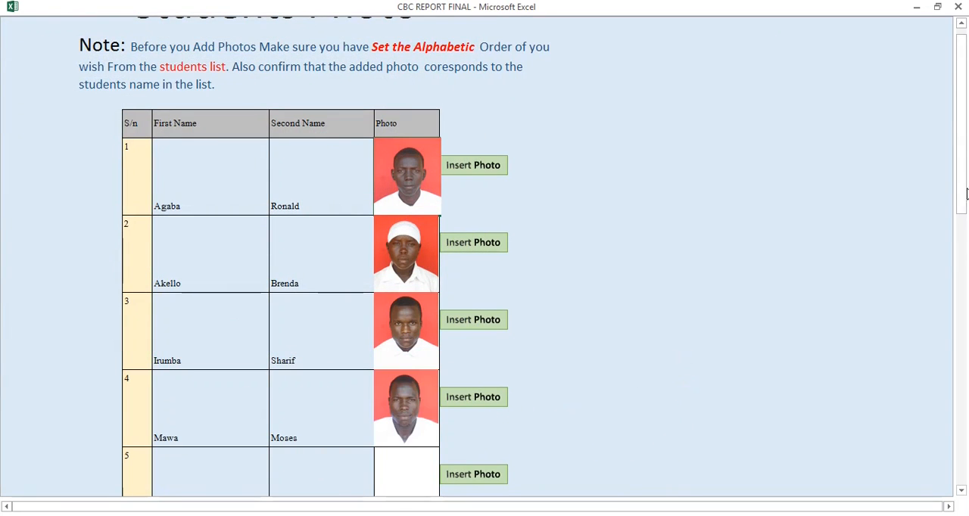
Go back to the report cards and check the photos on the reports of student numbers 1 and 2.
{"action": "left_click_drag", "start_coordinate": [965, 194], "coordinate": [964, 188]}
{"action": "left_click", "coordinate": [50, 44]}
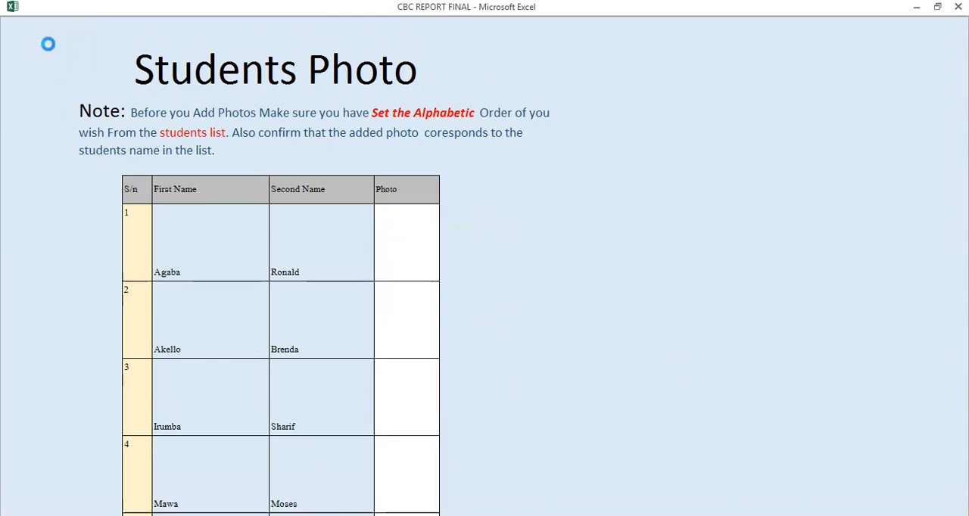
{"action": "left_click", "coordinate": [515, 188]}
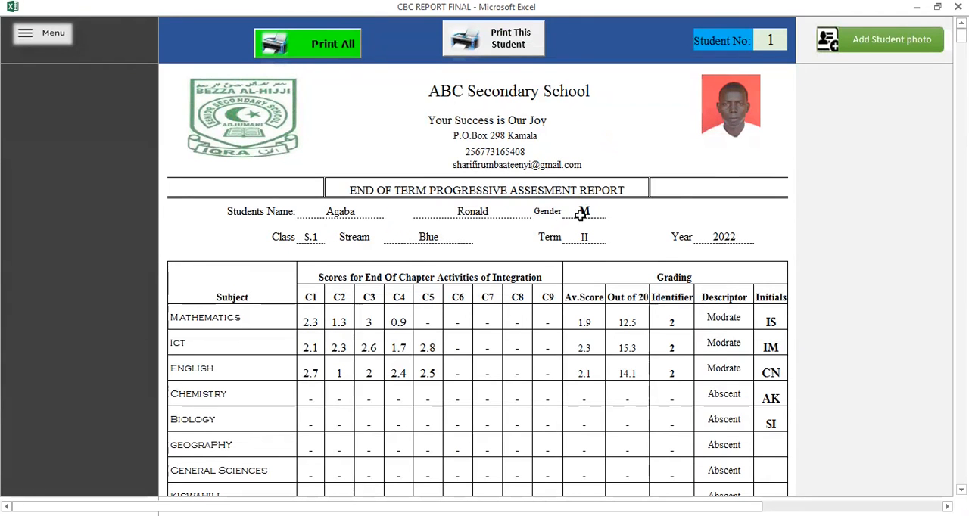
{"action": "left_click", "coordinate": [773, 45]}
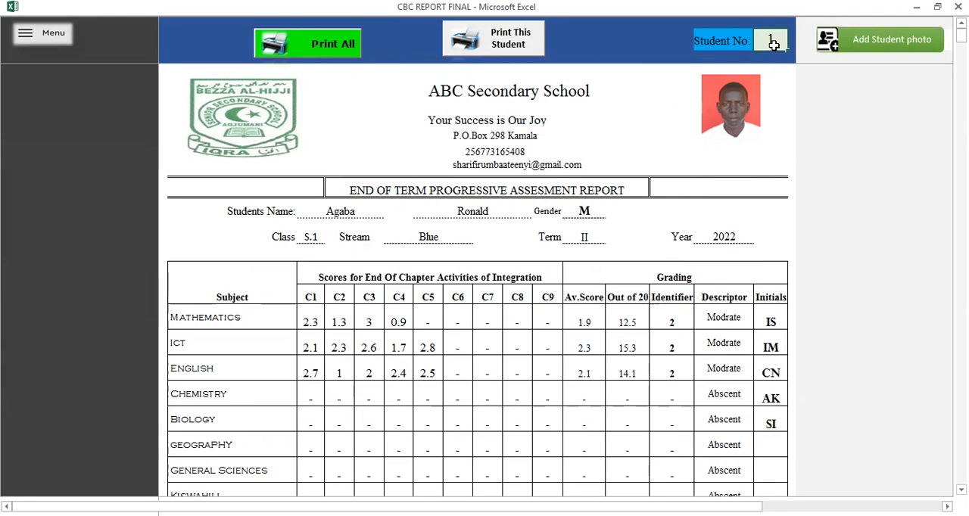
{"action": "type", "text": "2"}
{"action": "key", "text": "Return"}
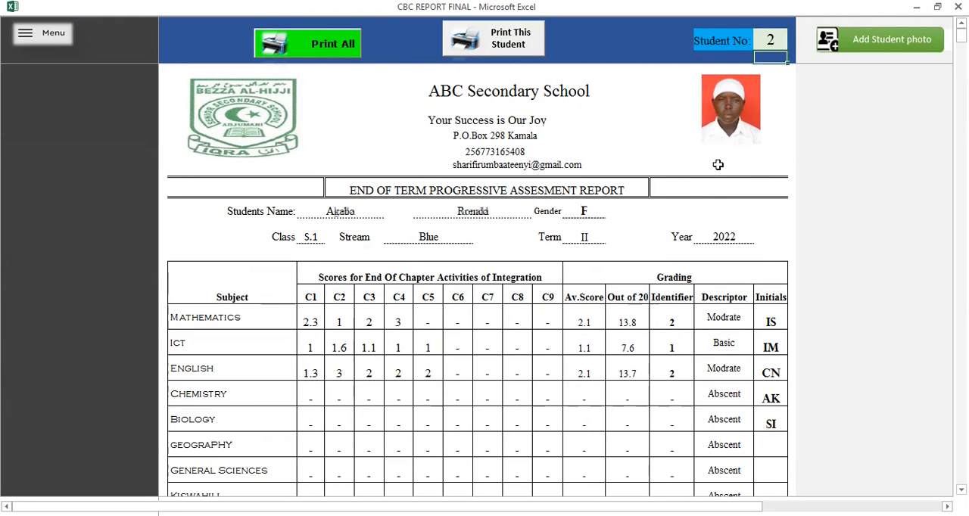
Check the photos and marks on the reports of student numbers 3, 4 and 5.
{"action": "left_click", "coordinate": [775, 44]}
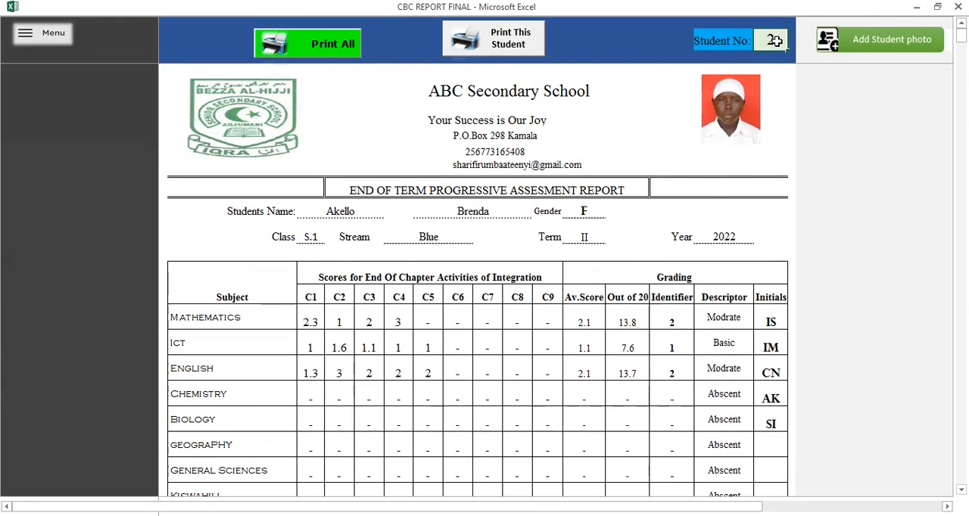
{"action": "type", "text": "3"}
{"action": "key", "text": "Return"}
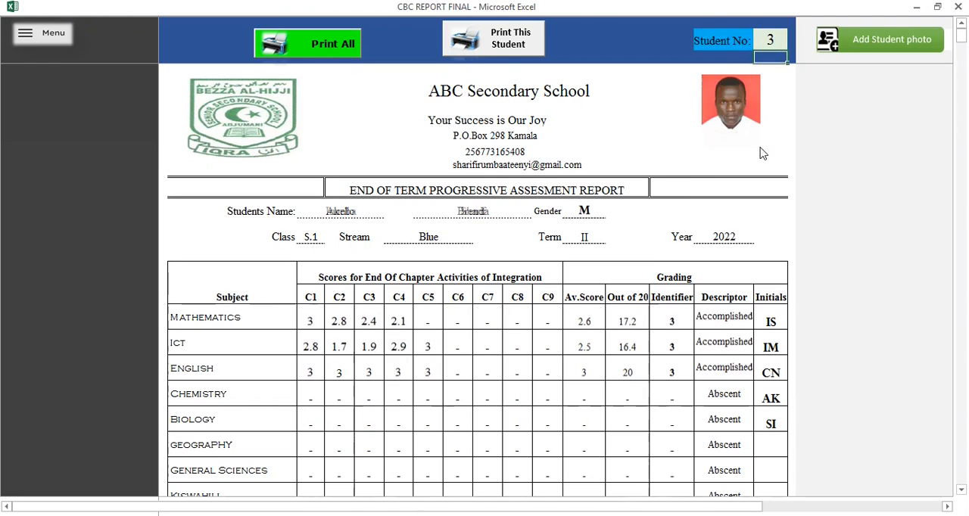
{"action": "left_click", "coordinate": [772, 44]}
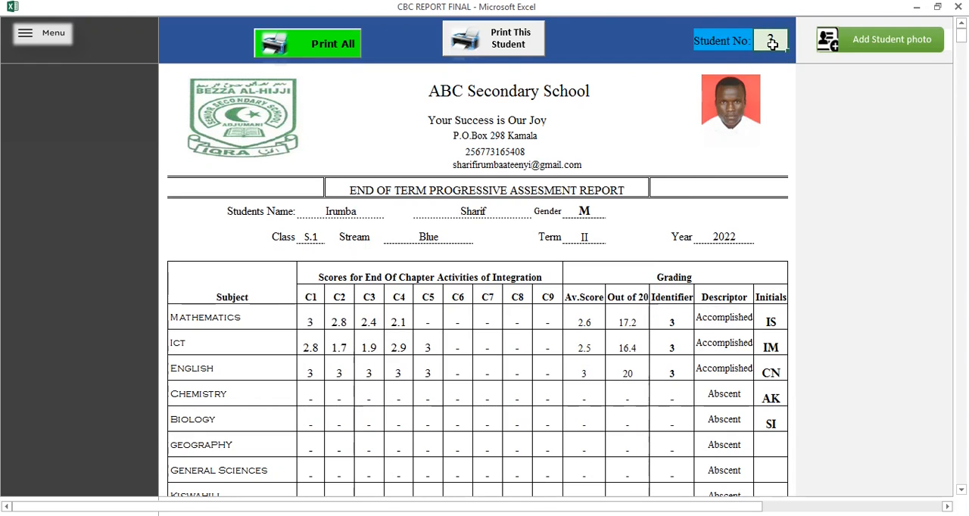
{"action": "key", "text": "Return"}
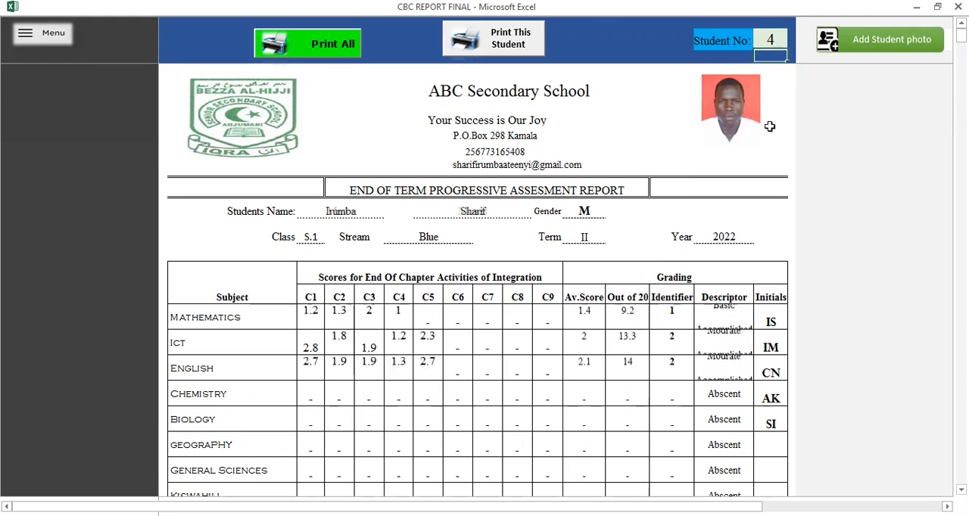
{"action": "left_click", "coordinate": [772, 42]}
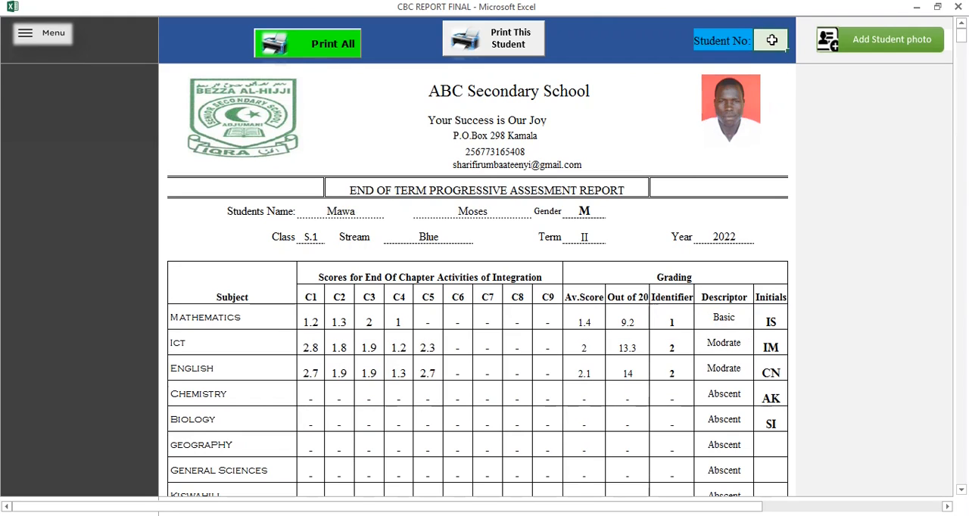
{"action": "type", "text": "5"}
{"action": "key", "text": "Return"}
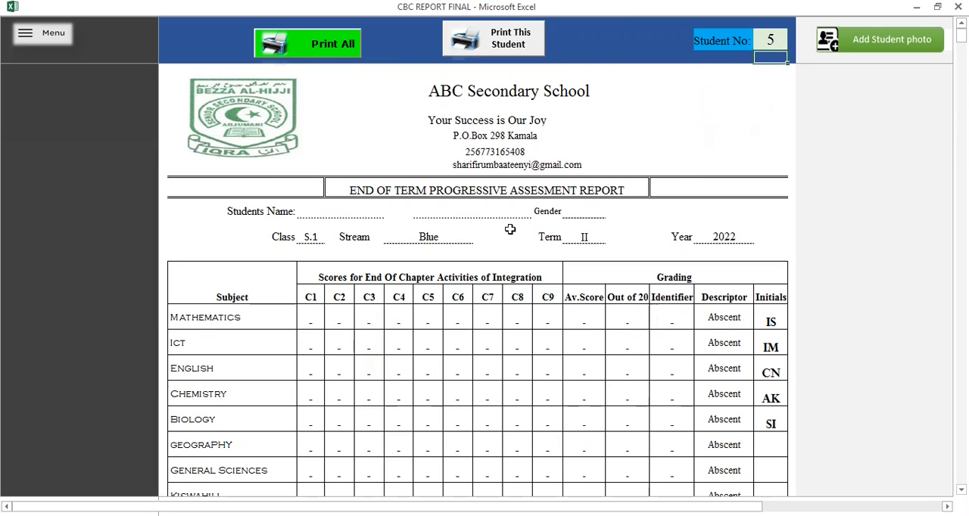
Print the report card of student number 1, and print the report cards of all students.
{"action": "left_click", "coordinate": [777, 39]}
{"action": "type", "text": "1"}
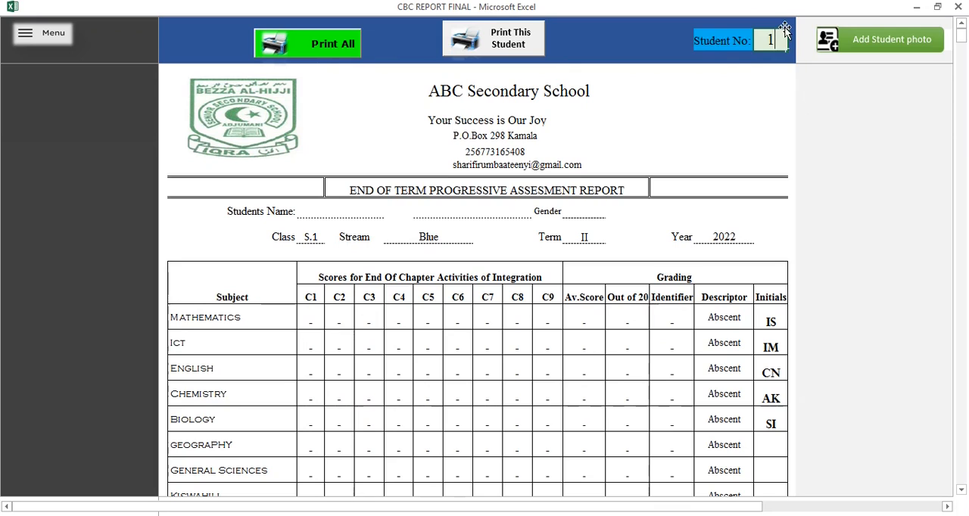
{"action": "key", "text": "Return"}
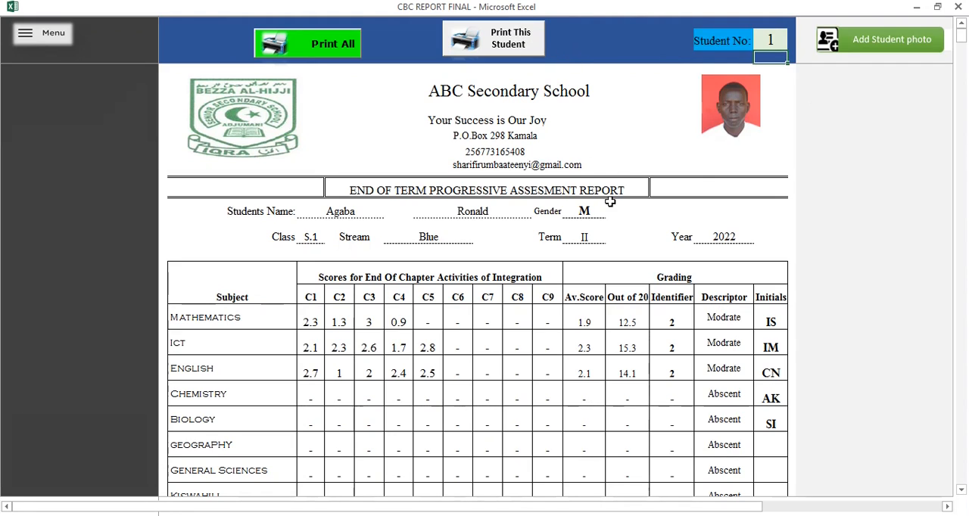
{"action": "left_click", "coordinate": [512, 44]}
{"action": "left_click", "coordinate": [314, 50]}
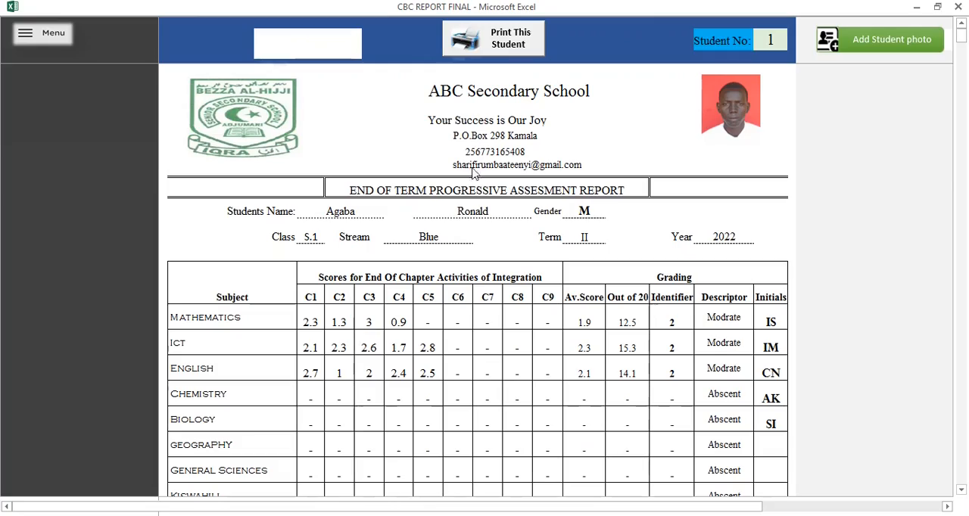